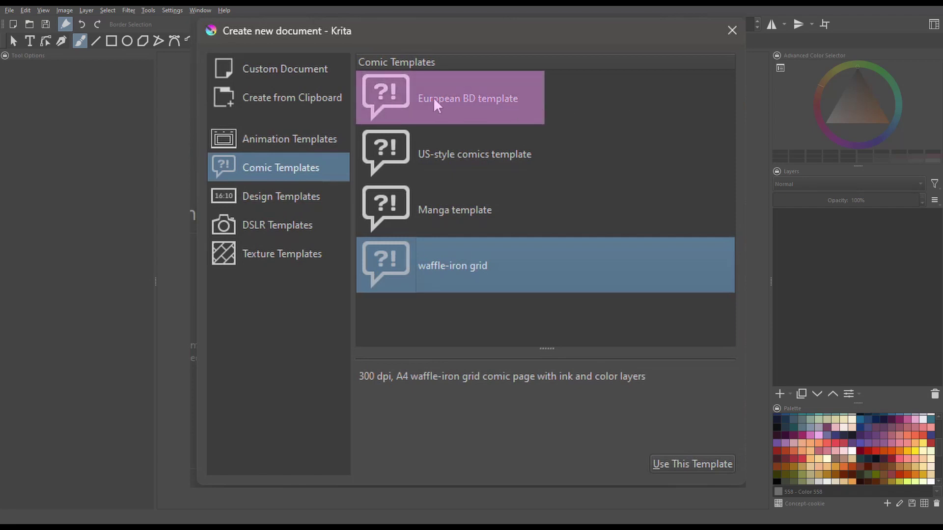
Step: Look at the European BD template among the comic templates for a new document
click(536, 103)
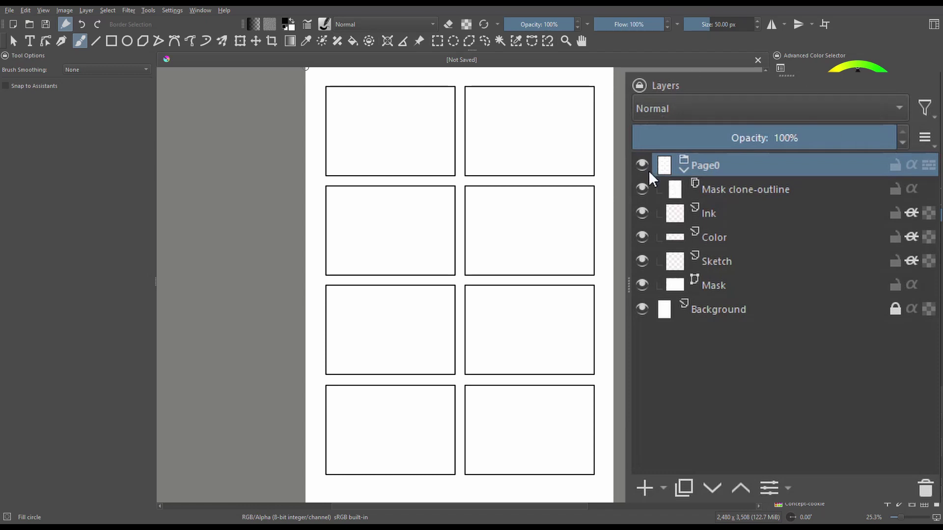
Step: Examine the layers inside the Page0 group, from the mask outline clone down to the vector mask
click(683, 170)
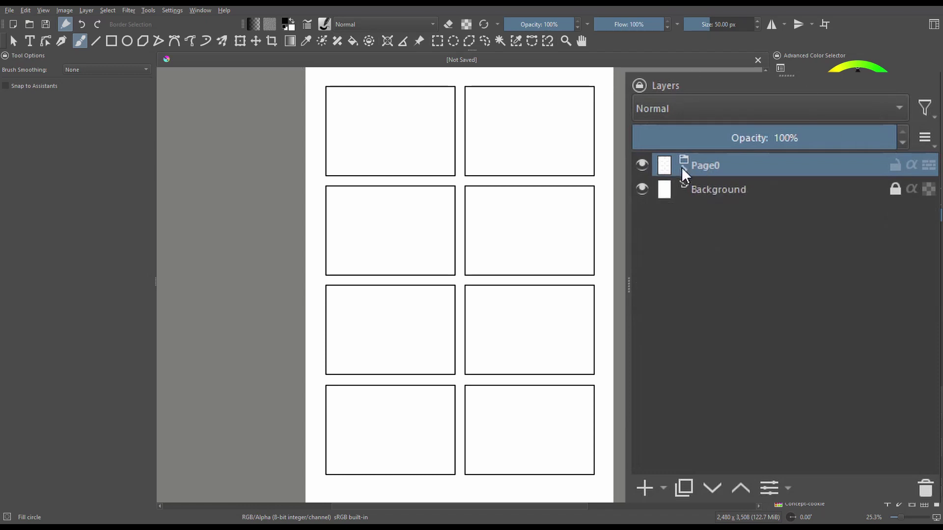
click(682, 167)
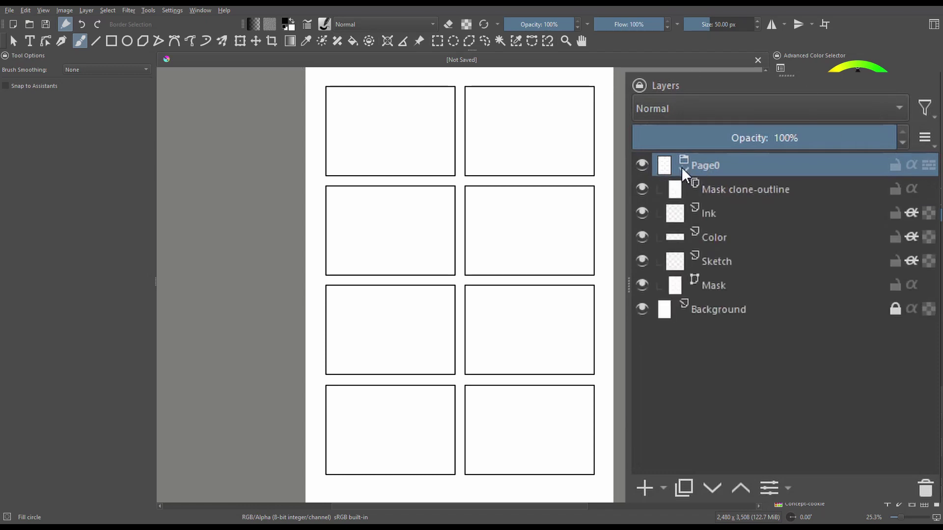
click(707, 190)
click(715, 213)
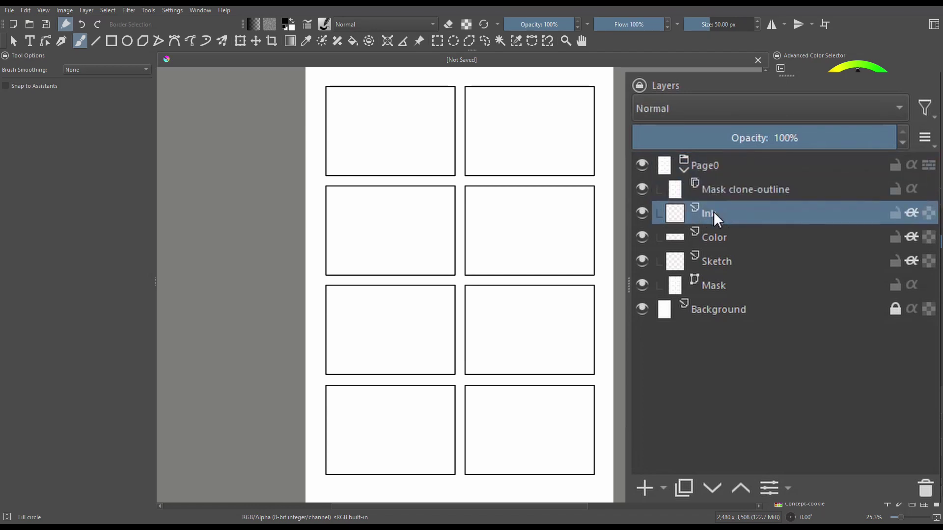
click(717, 238)
click(720, 270)
click(723, 284)
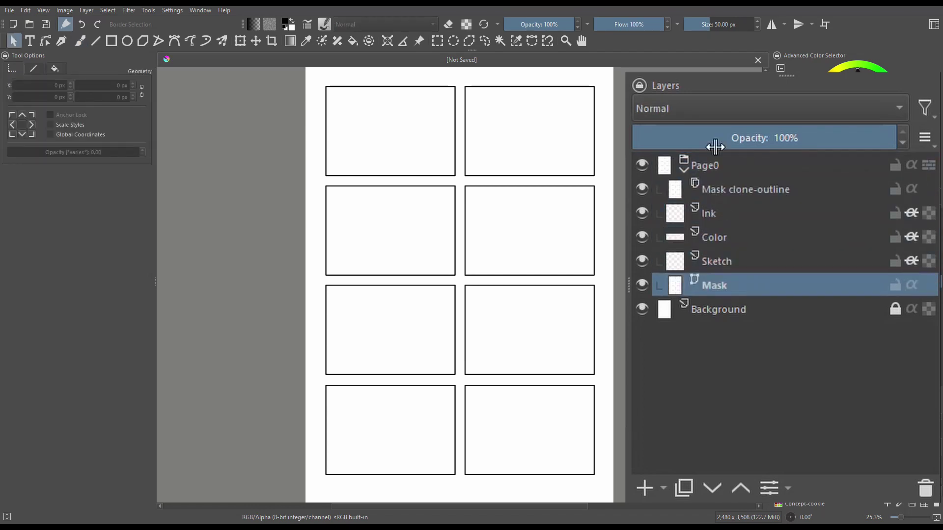
click(717, 264)
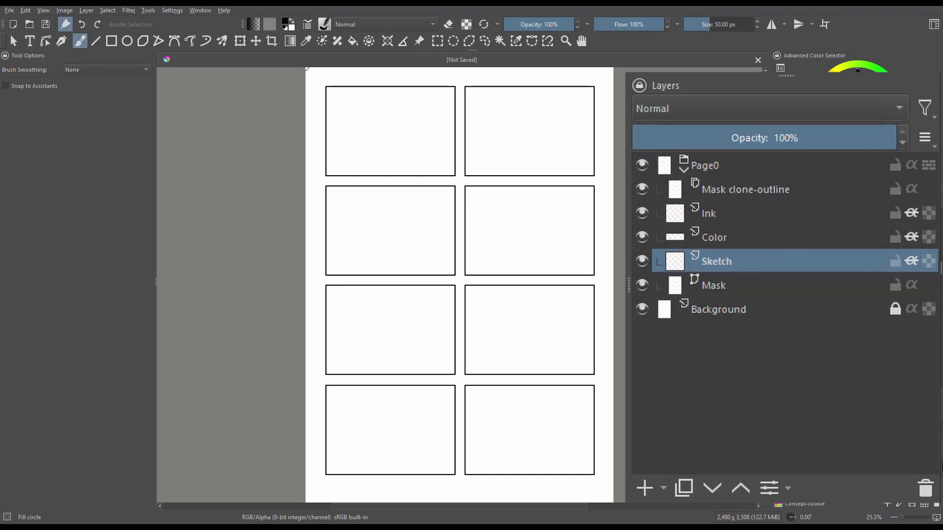
Step: Rename the Page0 group to "Comic strip April 2023"
double_click(698, 163)
text(Comic strip April 2023)
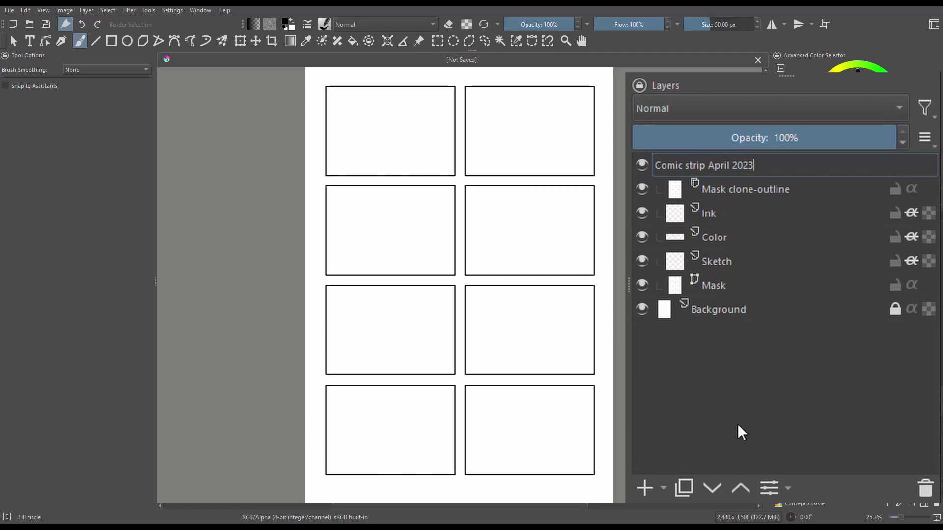
key(Return)
Step: Rename the Sketch layer to "pencil frame 1" and the Ink layer to "line art"
double_click(714, 264)
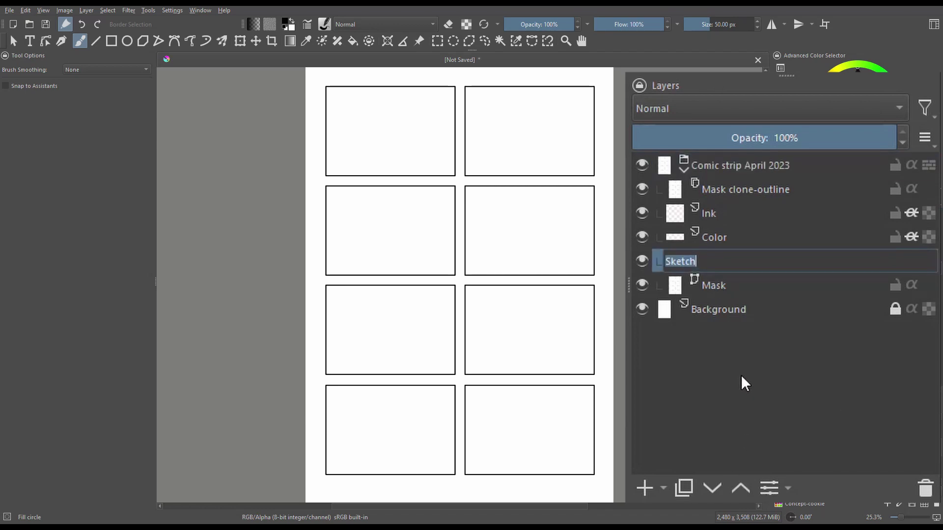
text(pencil frame 1)
key(Return)
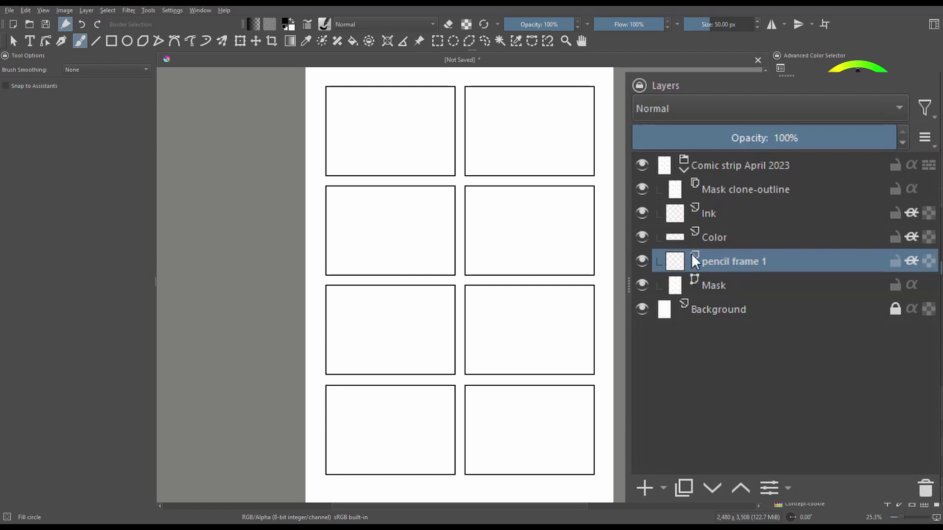
double_click(705, 209)
key(BackSpace)
text(line art)
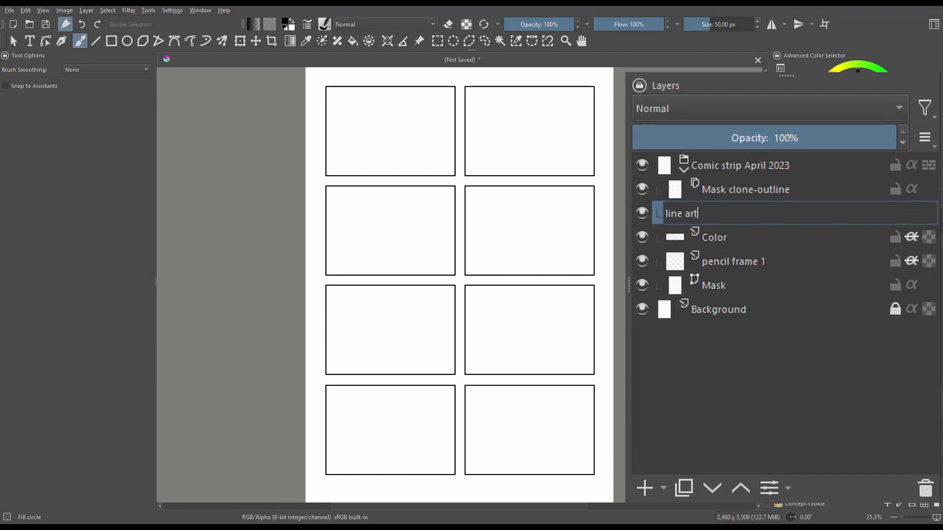
key(Return)
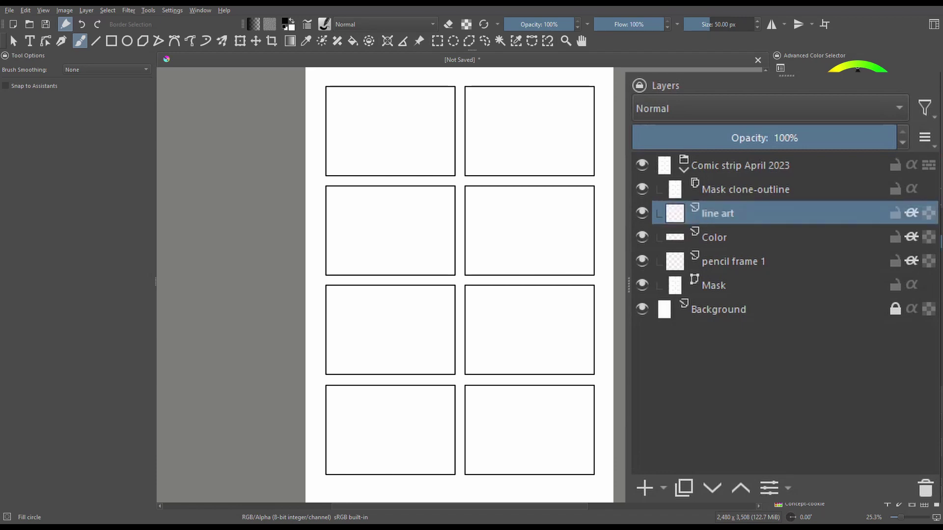
Step: Add a paint layer directly above pencil frame 1 and name it "frame numbers"
click(716, 263)
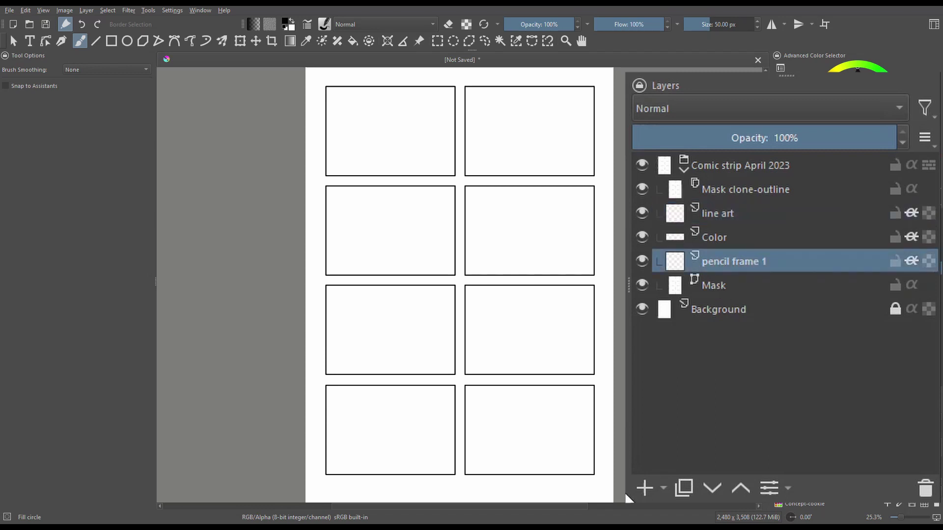
click(647, 489)
double_click(764, 262)
text(frame n)
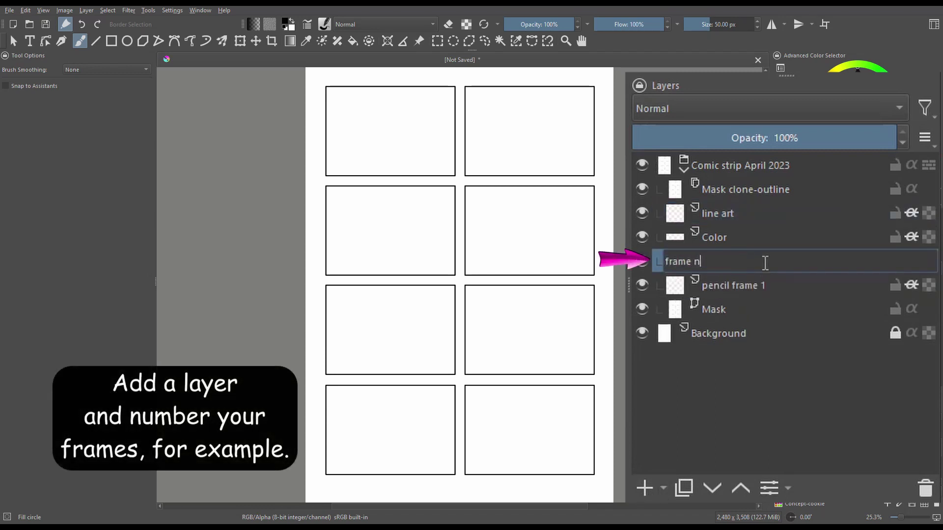
text(umbers)
key(Return)
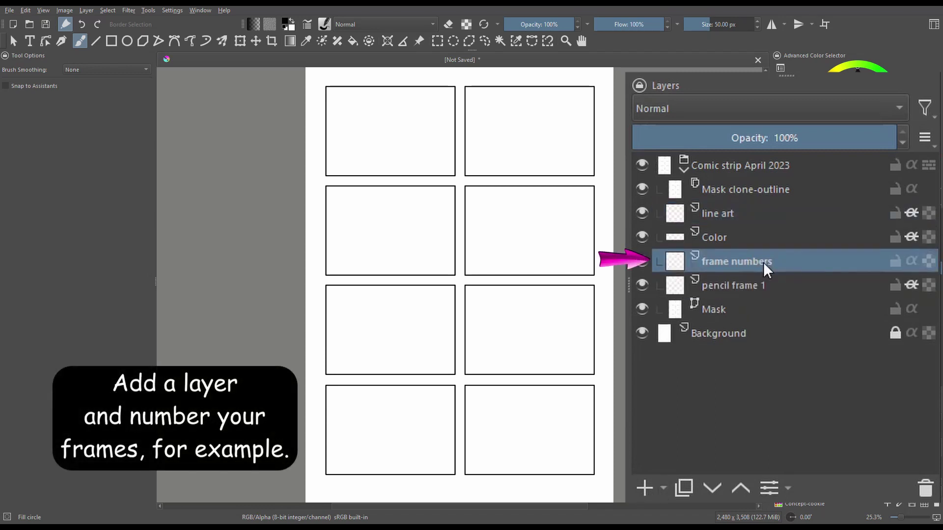
Step: Handwrite the numbers 1 to 8 in the page margins beside the eight comic frames, row by row
drag(317, 160, 317, 171)
drag(598, 158, 606, 168)
drag(312, 256, 313, 271)
drag(599, 256, 603, 271)
drag(318, 355, 309, 369)
drag(605, 352, 602, 366)
drag(311, 455, 317, 471)
mouse_move(603, 448)
mouse_down()
mouse_move(601, 462)
mouse_move(603, 453)
mouse_up()
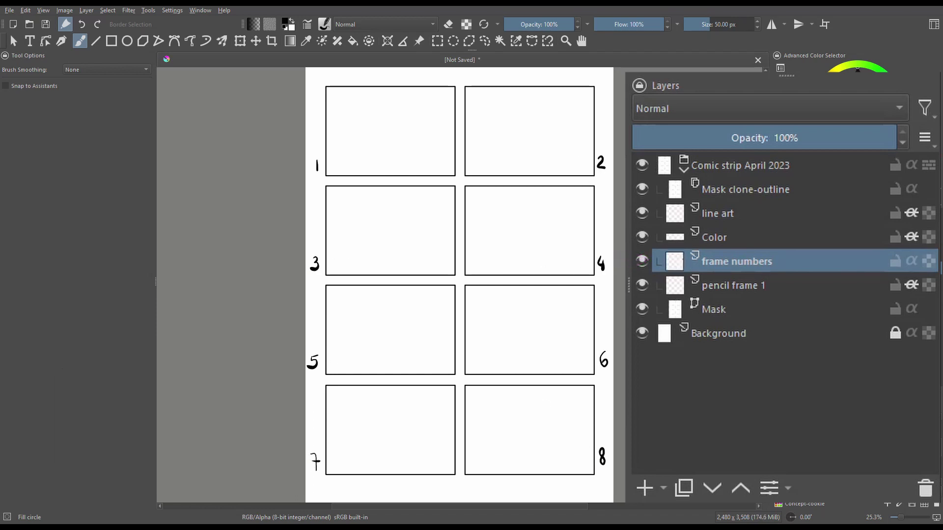
Step: Add a paint layer above pencil frame 1 and name it "pencil frame 2"
click(706, 281)
click(644, 488)
key(F2)
text(pencil frame 2)
key(Return)
Step: Add another paint layer above pencil frame 2 and name it "pencil frame 3"
click(644, 488)
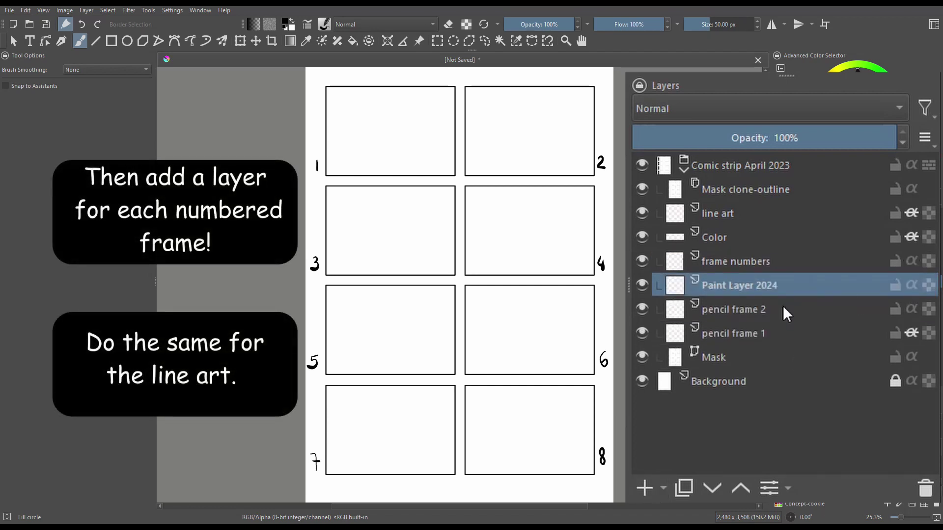
double_click(784, 293)
text(pencil frame )
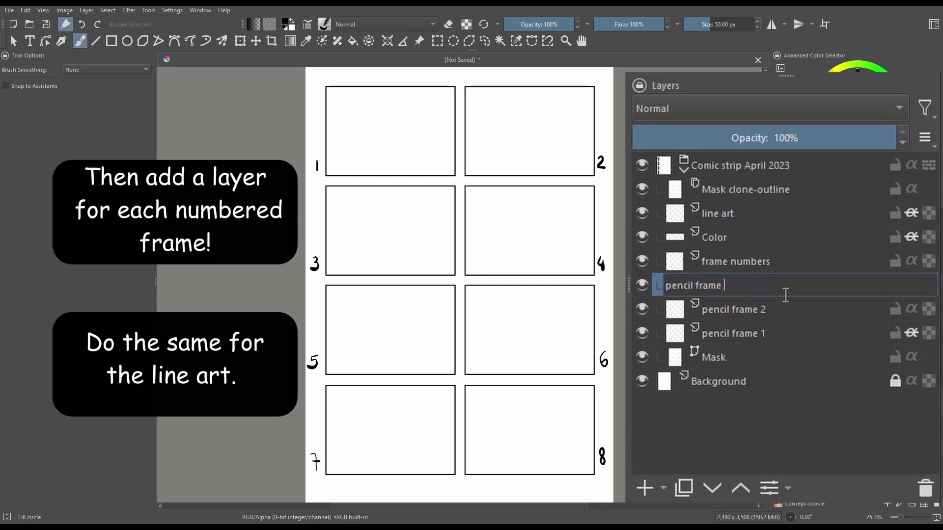
text(3)
key(Return)
Step: Rename the line art layer to "line art frame 1"
click(712, 214)
double_click(740, 219)
click(740, 219)
text(fram)
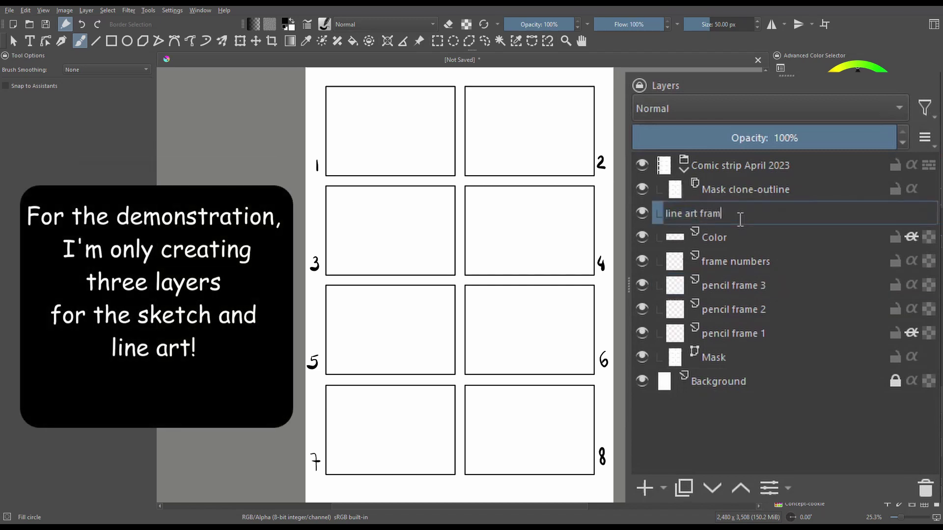
text(e 1)
key(Return)
Step: Add two paint layers above line art frame 1, named "line art frame 2" and "line art frame 3"
key(Insert)
double_click(735, 222)
text(line art frame 2)
key(Return)
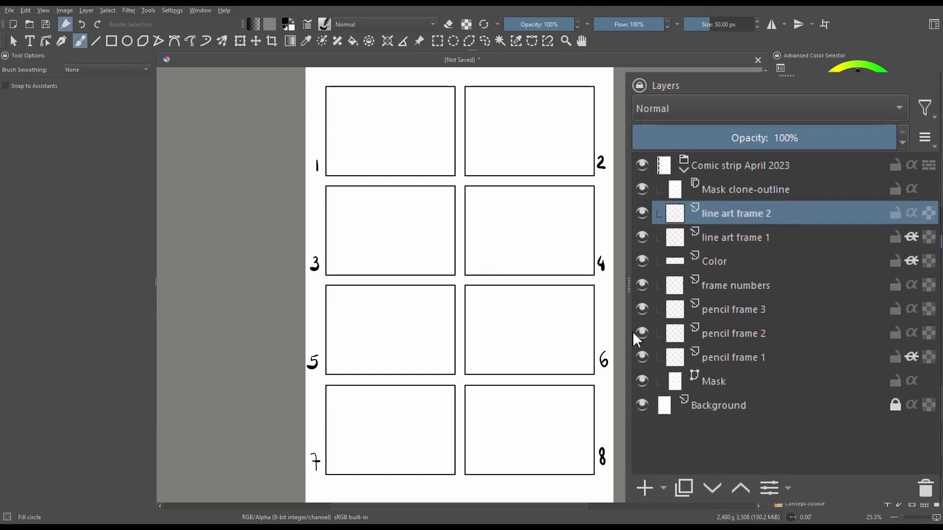
click(647, 488)
double_click(741, 215)
text(line art frame 3)
key(Return)
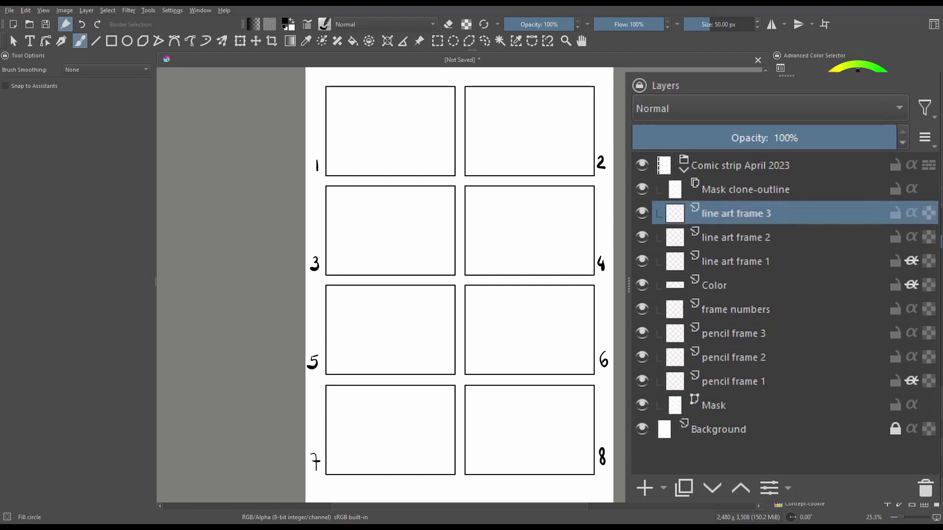
Step: Move the Color layer down the stack until it sits beneath pencil frame 1, just above Mask
click(706, 283)
click(715, 489)
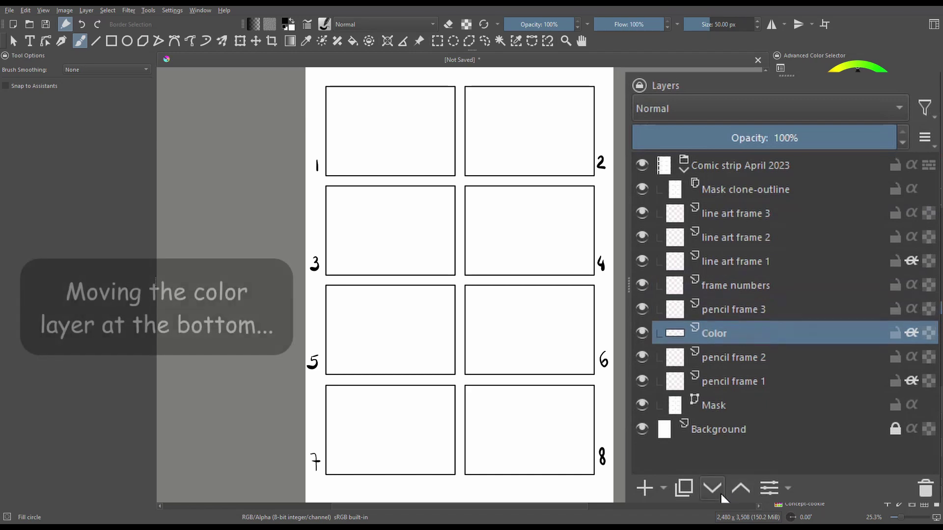
click(715, 489)
click(714, 489)
click(714, 489)
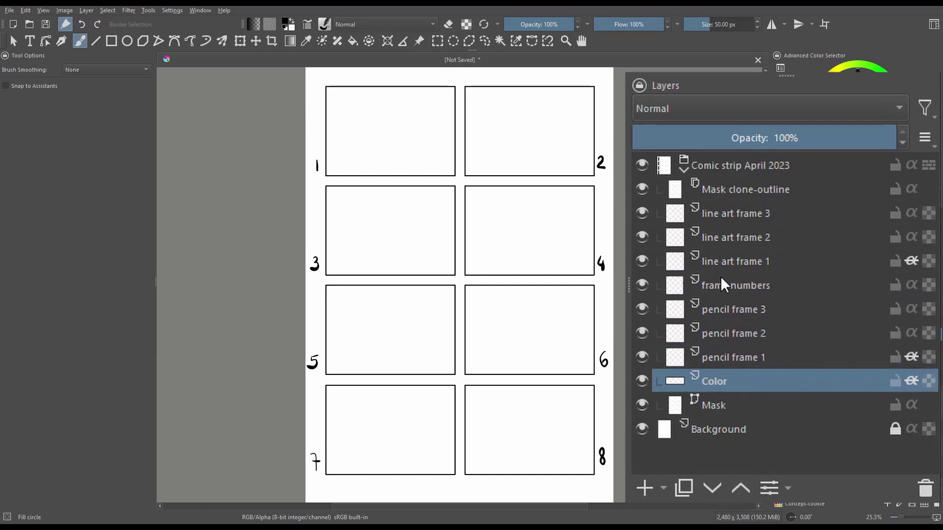
Step: Delete the Mask clone-outline layer
click(723, 193)
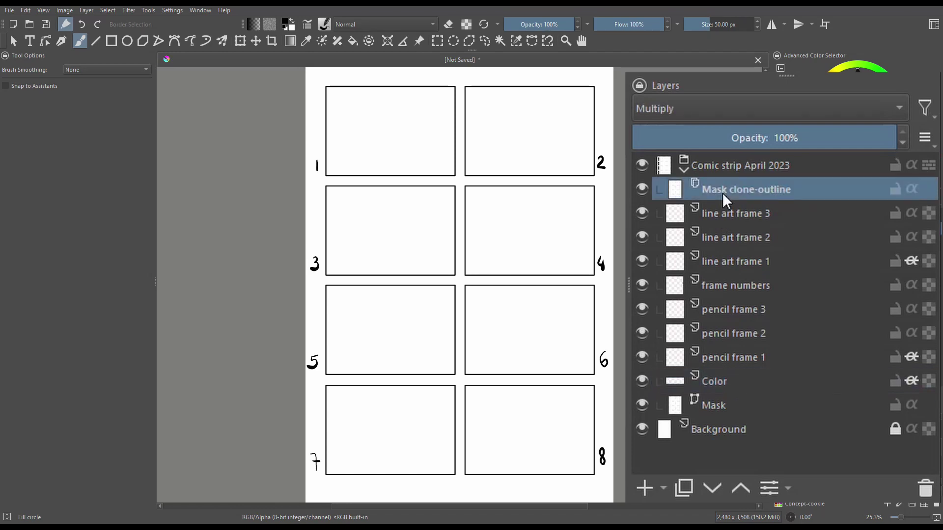
click(930, 496)
Step: Delete the frame numbers layer
click(747, 263)
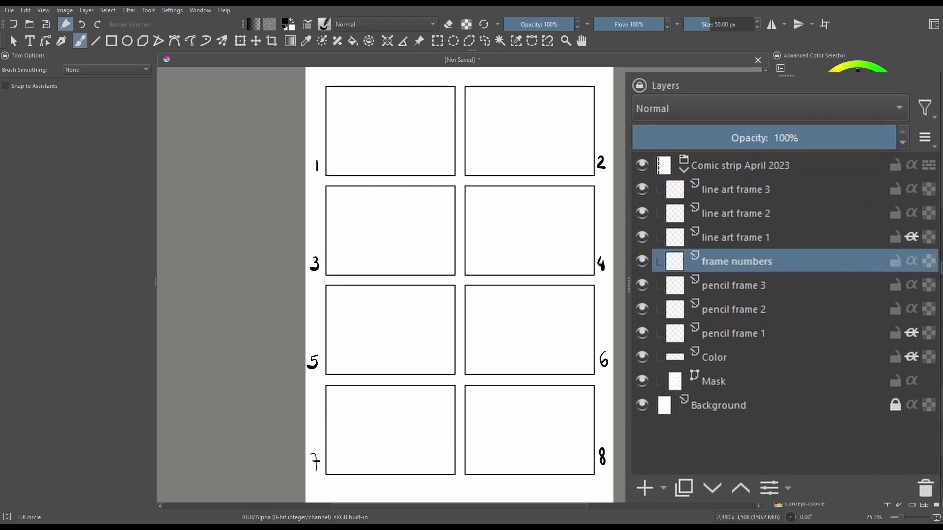
click(926, 497)
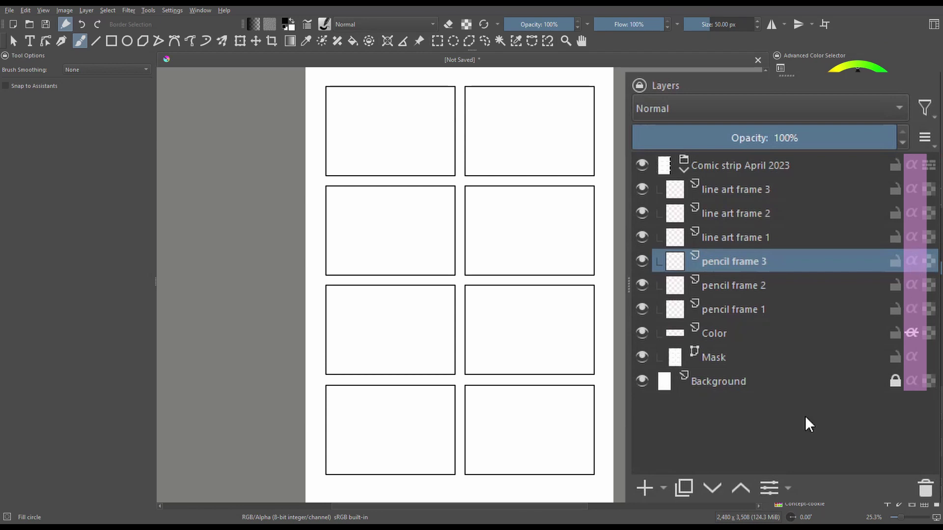
Step: Enable alpha inheritance on the line art and pencil layers, and set line art frame 3's blending mode to Multiply
click(911, 189)
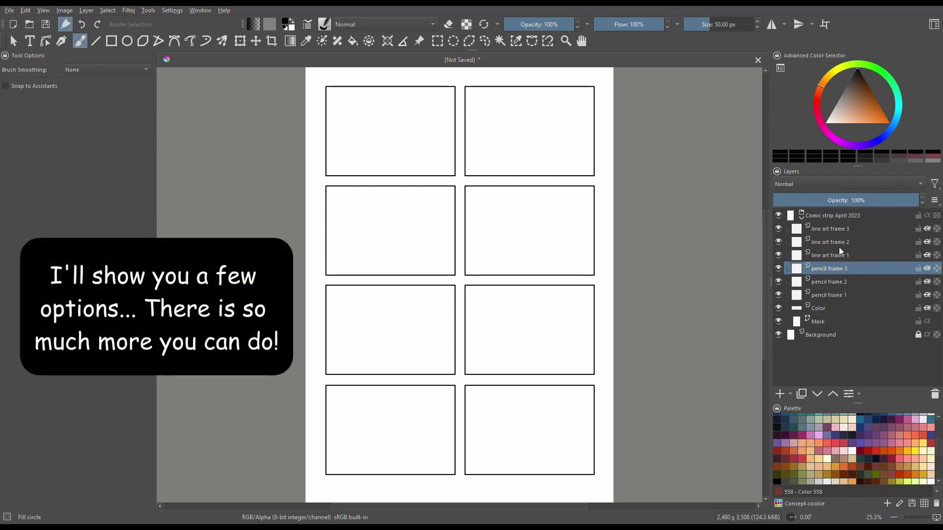
click(851, 232)
click(806, 183)
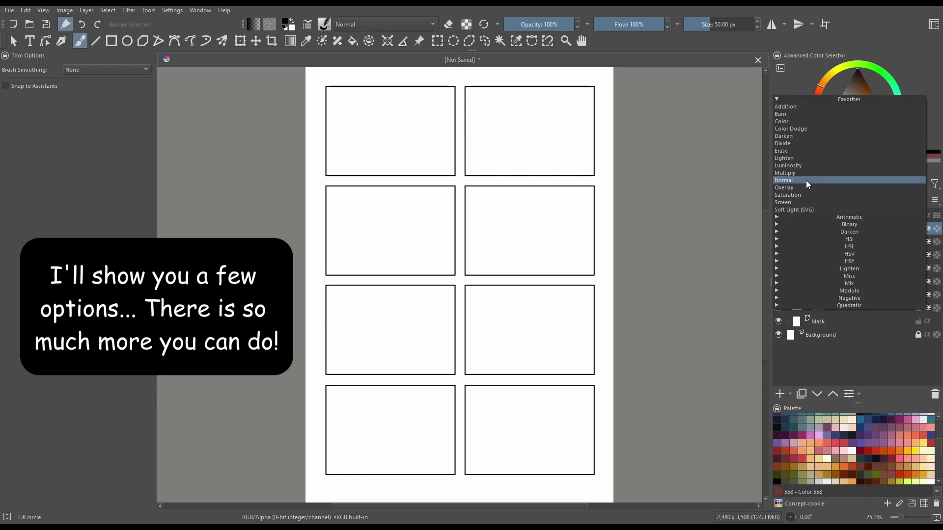
click(796, 173)
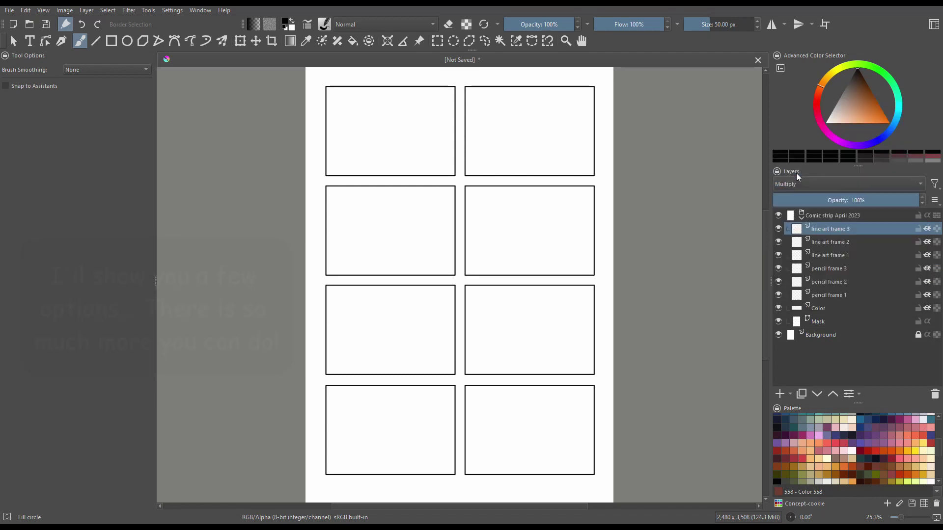
Step: Add a transparency mask to the pencil frame 3 layer
click(822, 270)
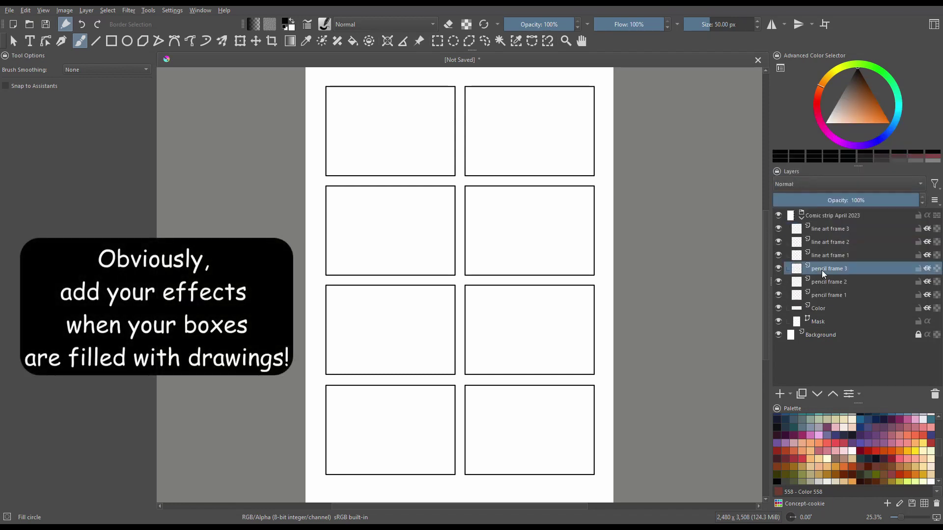
right_click(821, 270)
mouse_move(808, 448)
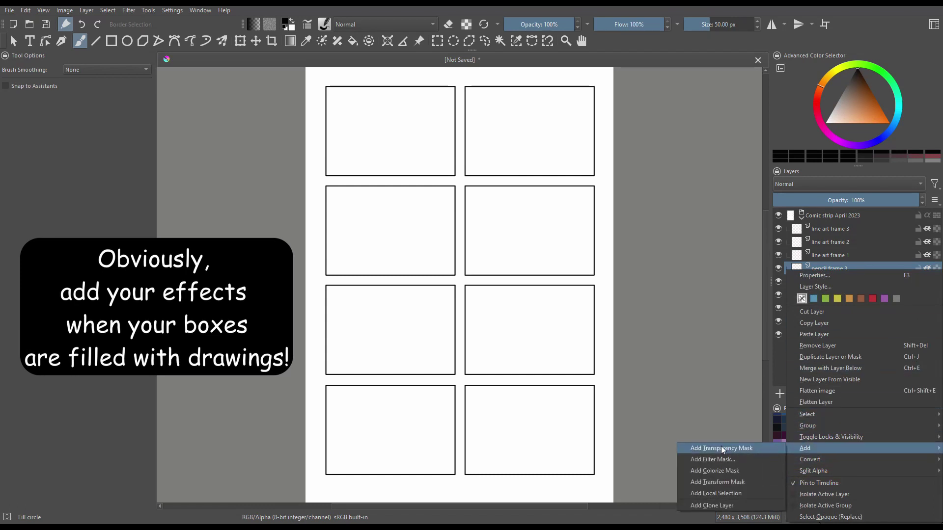
click(720, 448)
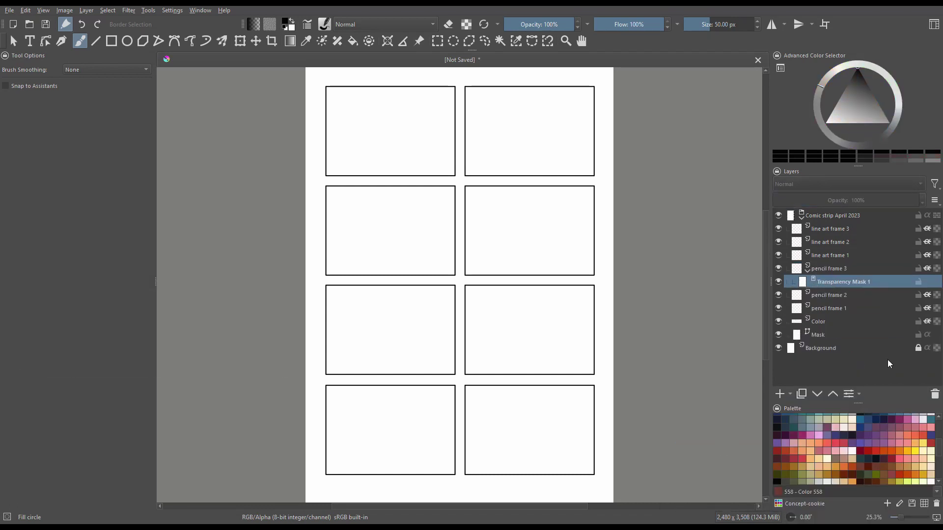
Step: Look through the Blur filters available for the line art frame 3 layer
click(821, 228)
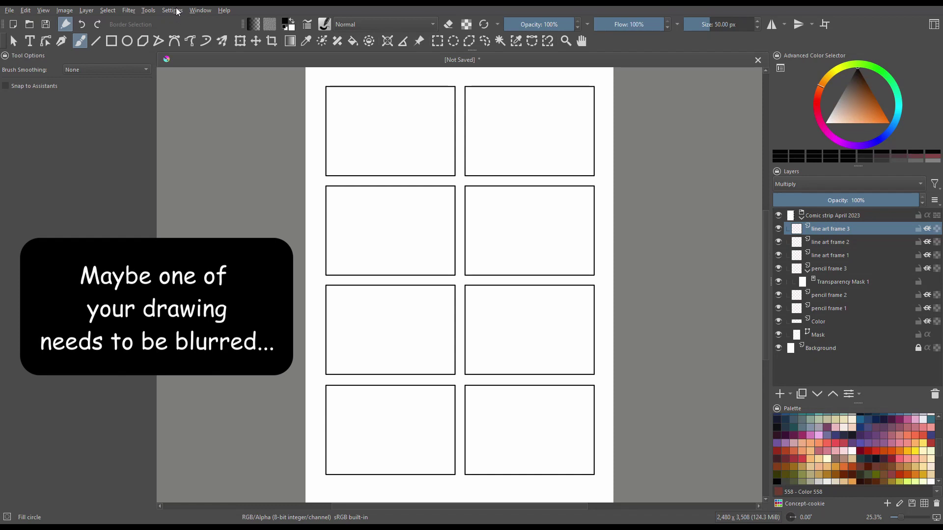
click(131, 11)
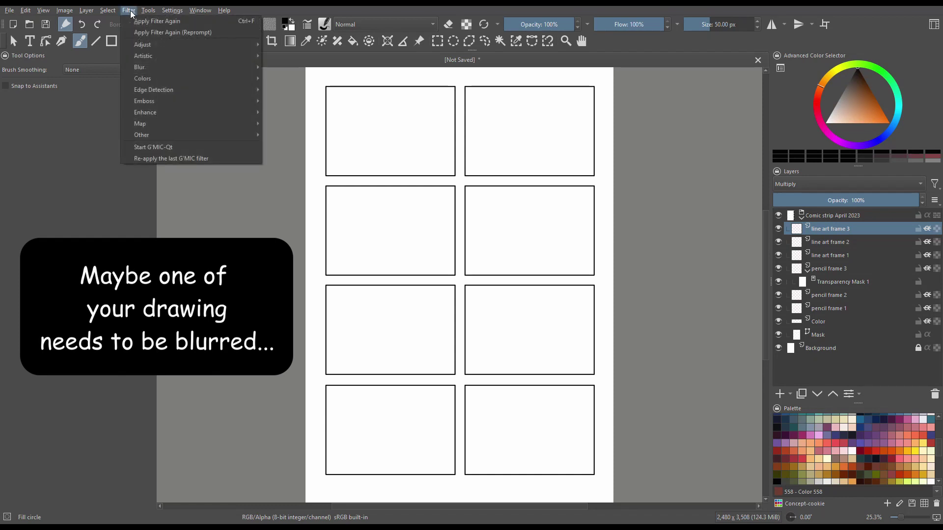
mouse_move(144, 69)
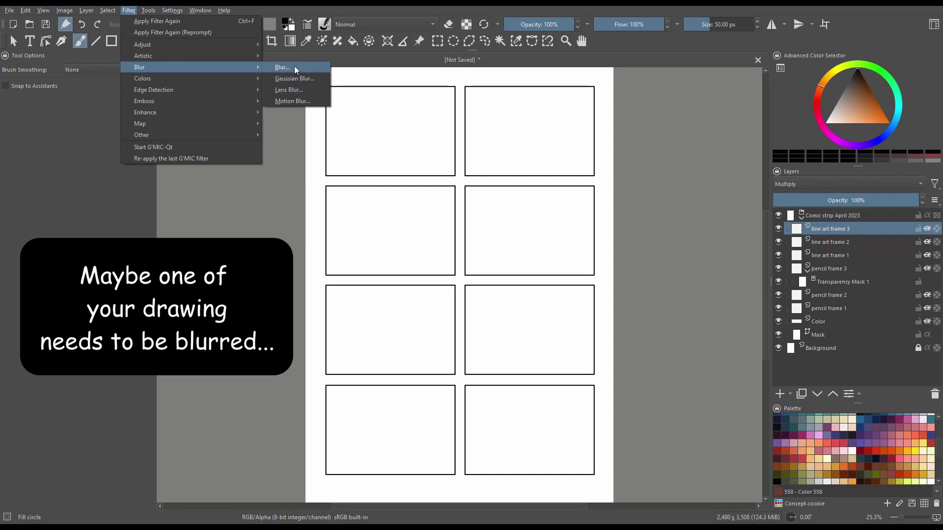
click(847, 366)
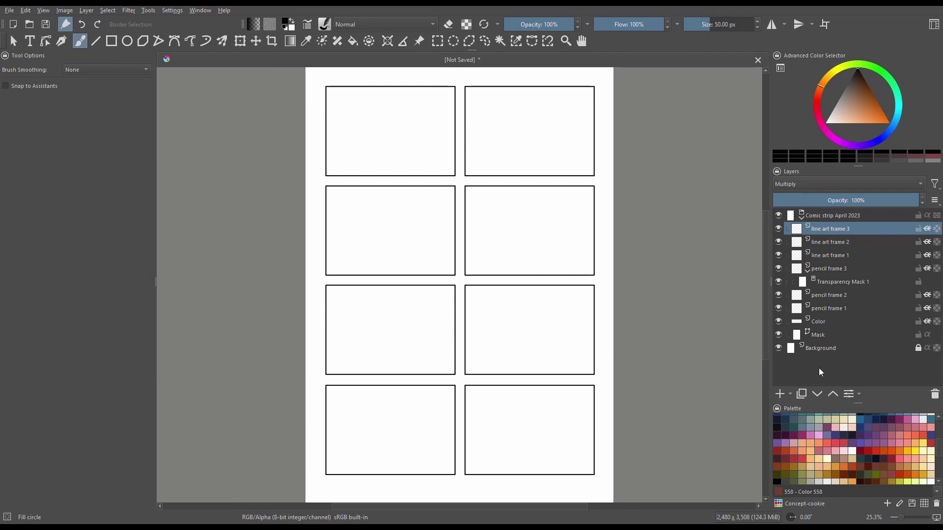
Step: Fill the Background layer with the orange palette colour
click(808, 348)
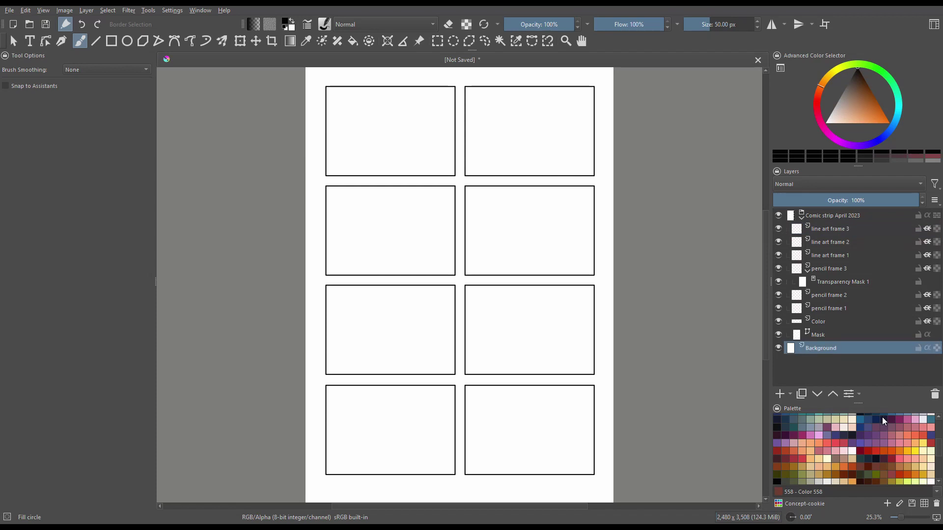
drag(883, 453, 547, 490)
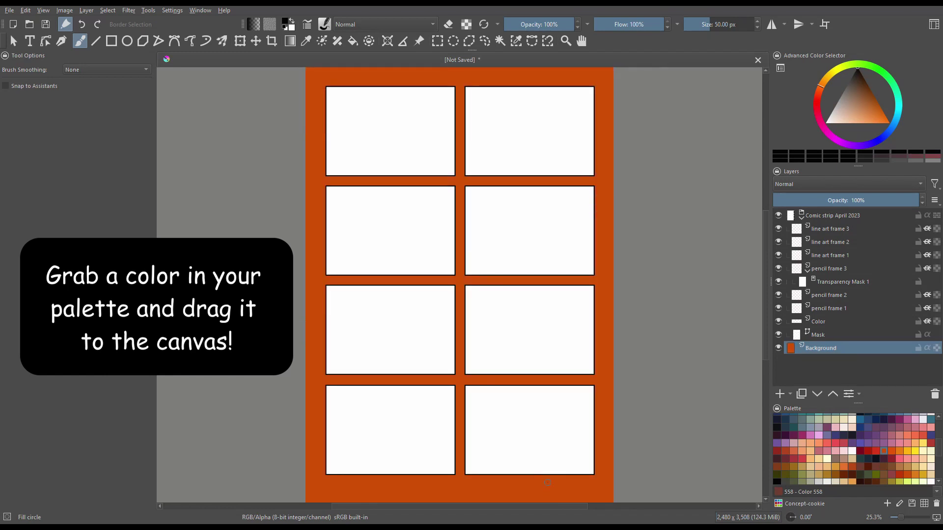
Step: Fill the Background layer around the frames with the Stars_Sized.png pattern using the Fill tool
click(352, 41)
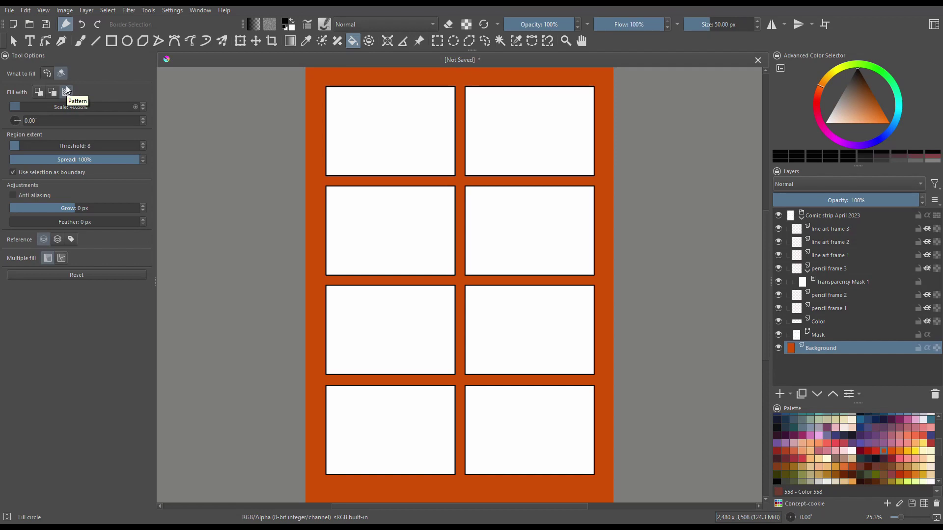
click(67, 92)
click(272, 26)
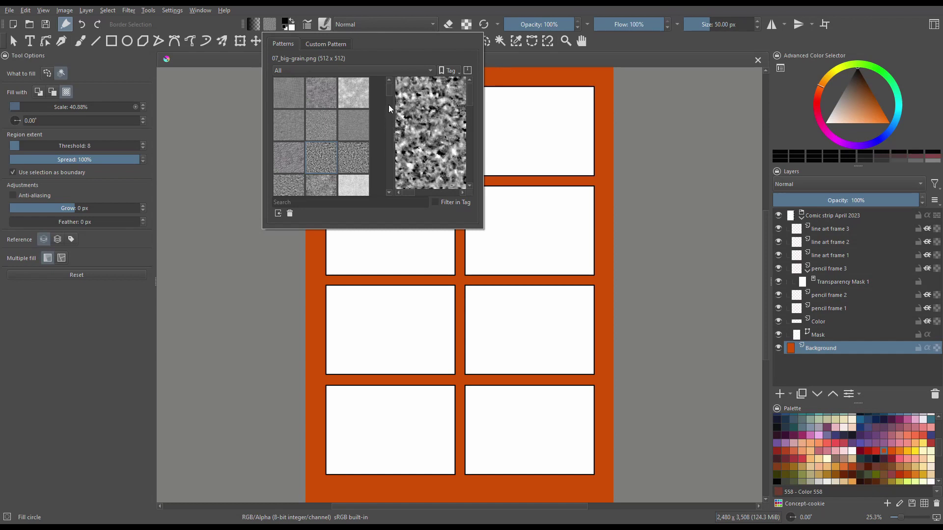
drag(389, 95, 391, 181)
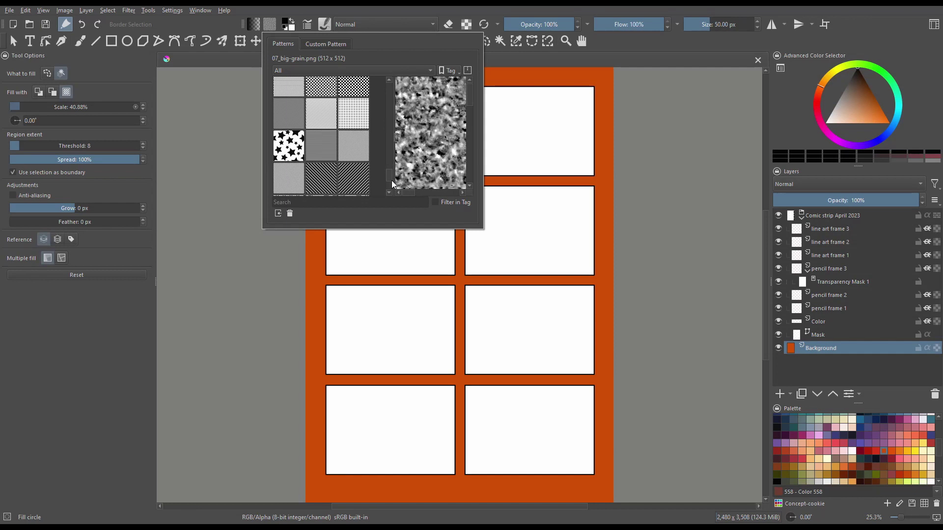
click(284, 147)
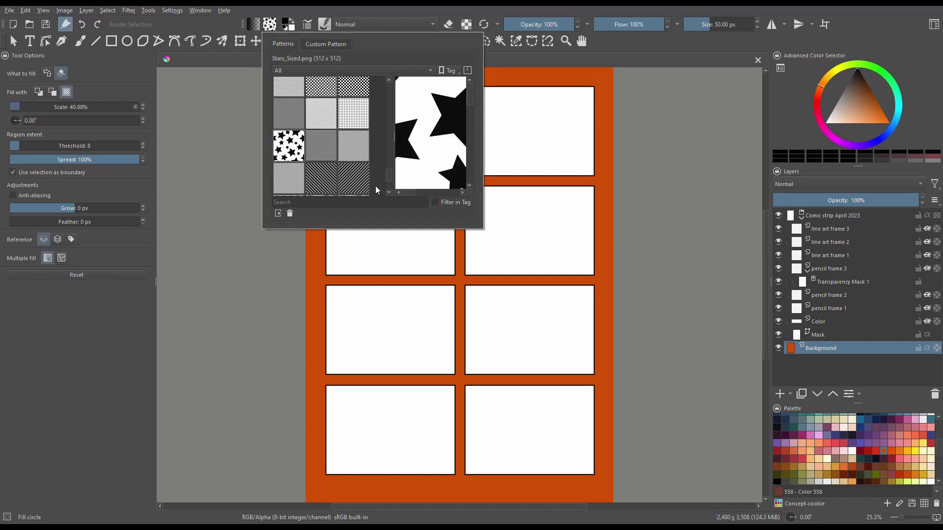
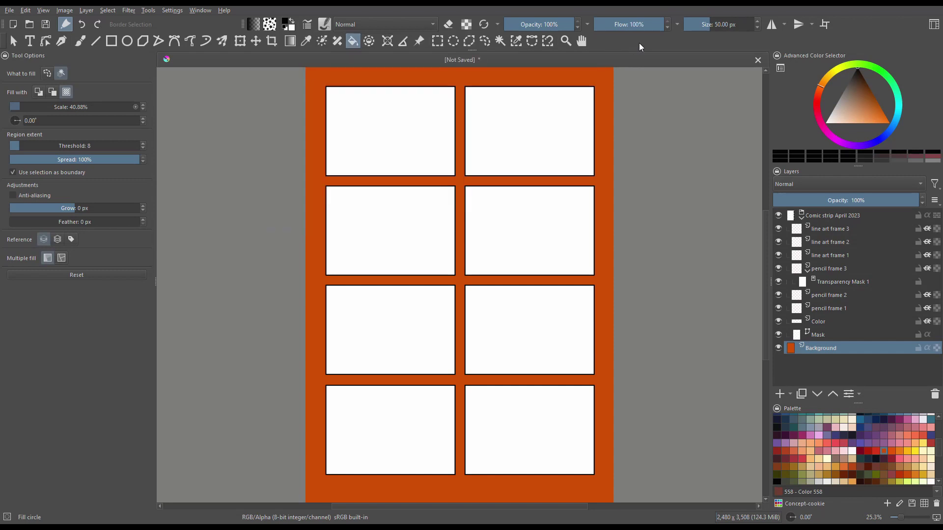
click(325, 84)
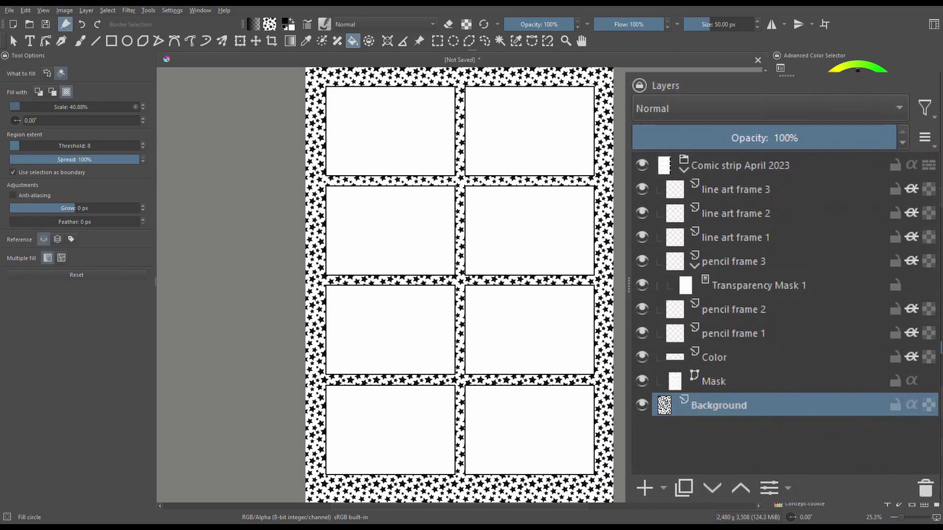
Step: Rename the Mask layer as boxes
click(723, 389)
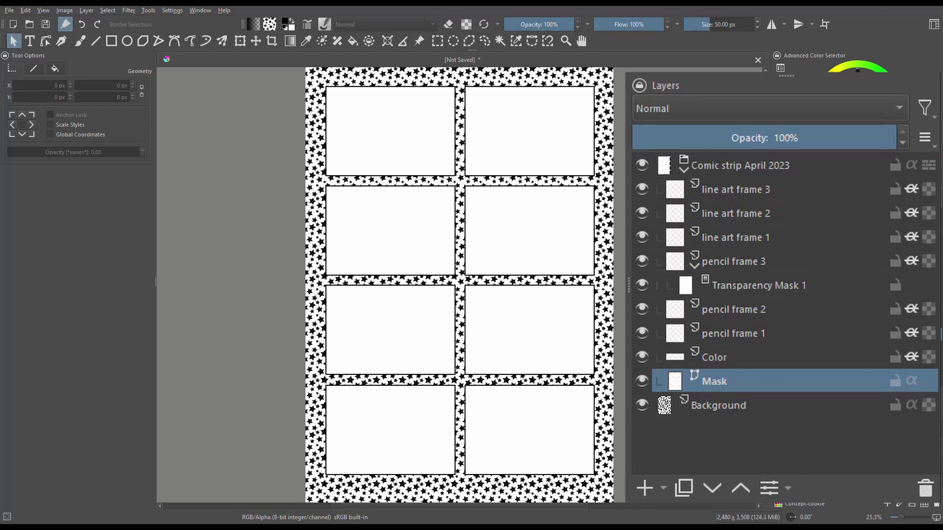
double_click(724, 386)
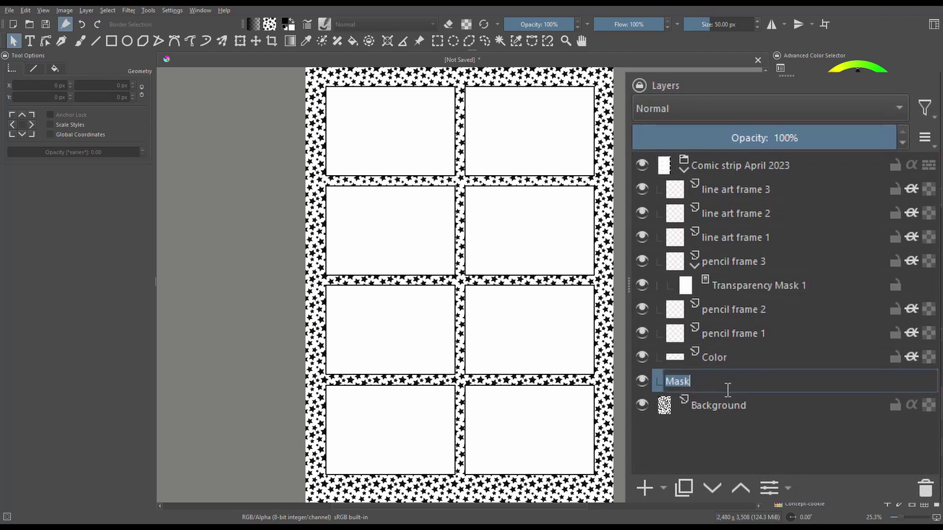
text(boxes)
key(Return)
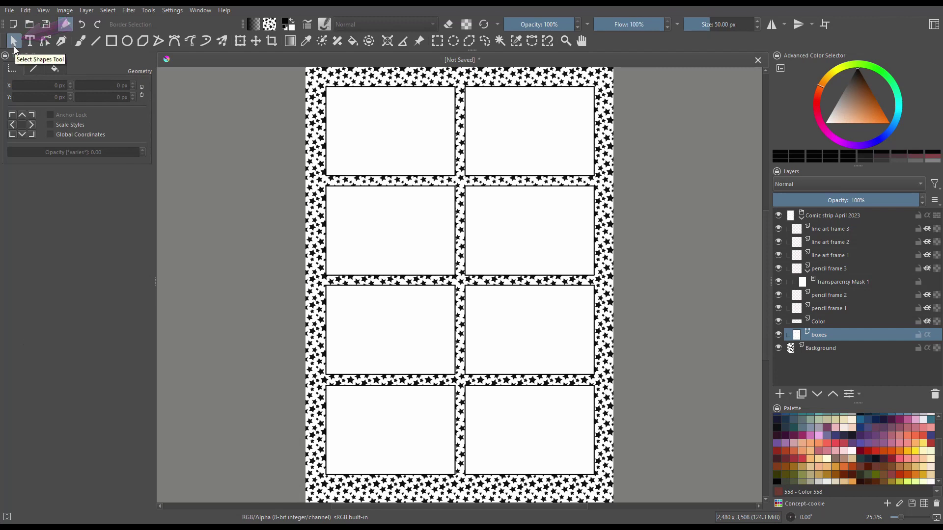
Step: Change the fill of the top-left frame on the boxes layer to solid yellow
click(416, 137)
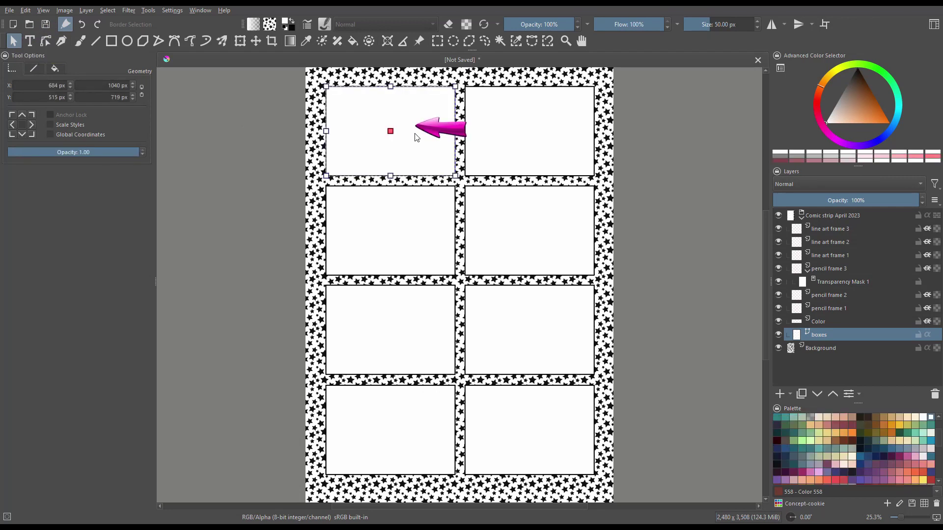
click(57, 67)
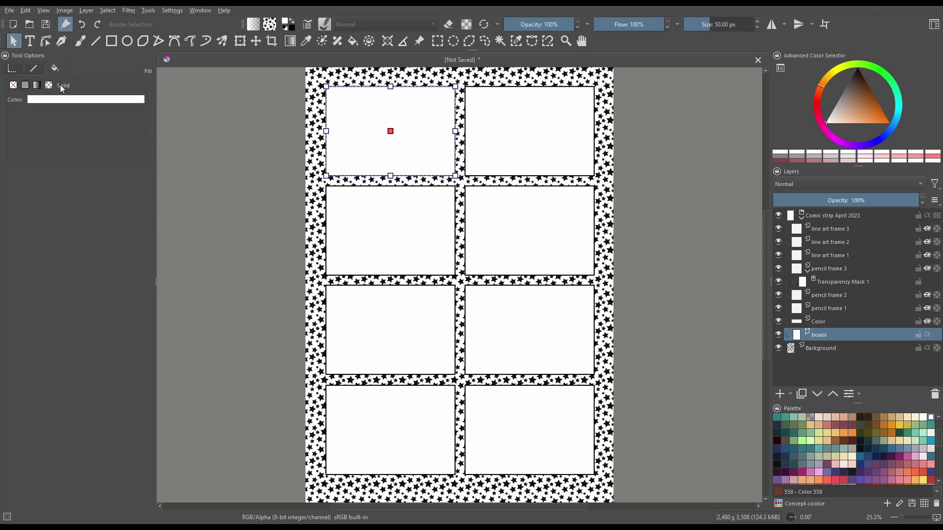
click(69, 99)
click(47, 147)
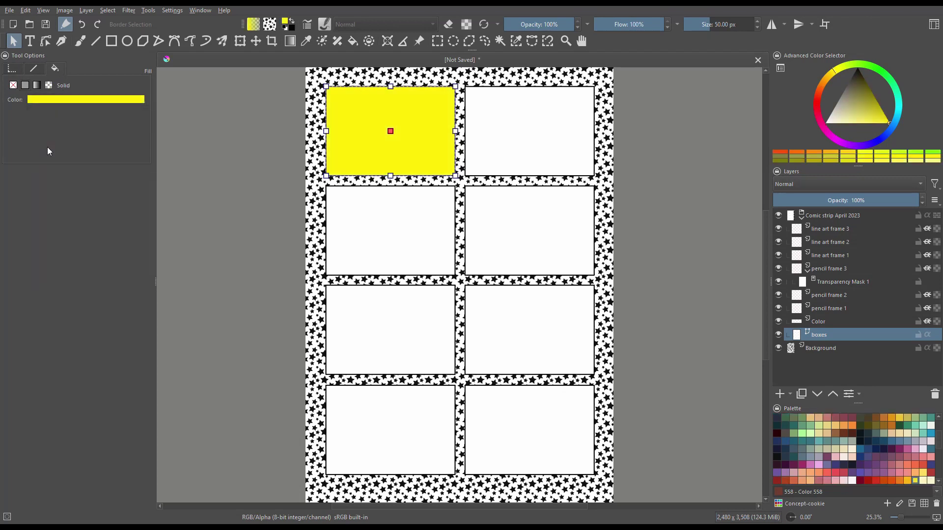
Step: Give the yellow frame a 24 px red outline and then set its stroke to None
click(35, 70)
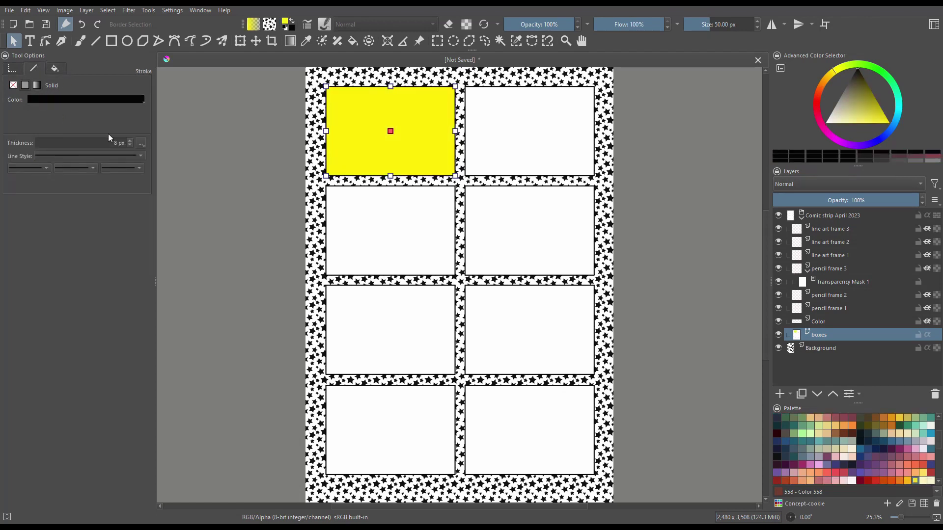
click(132, 142)
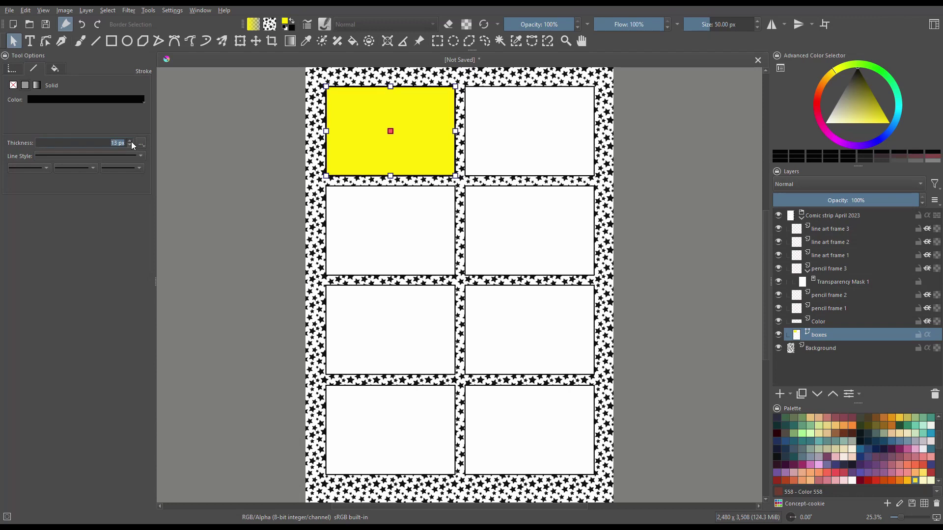
click(131, 141)
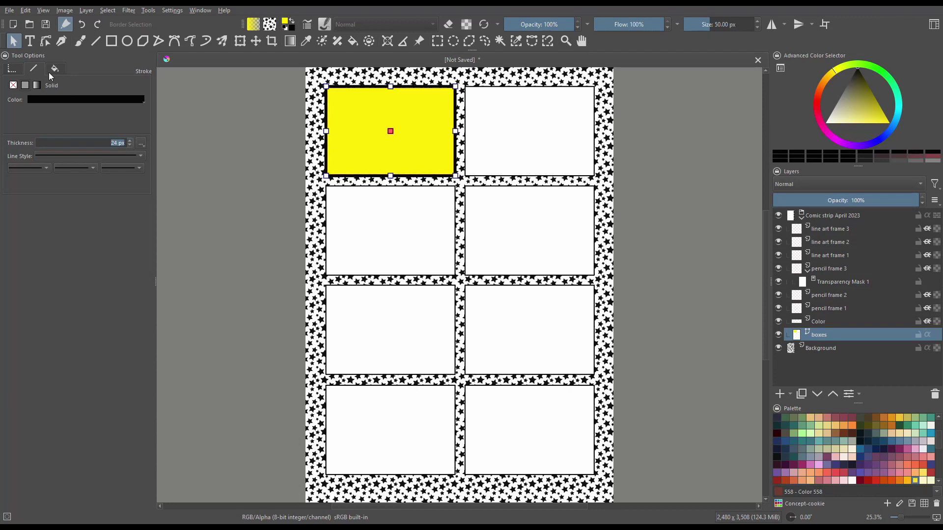
click(49, 100)
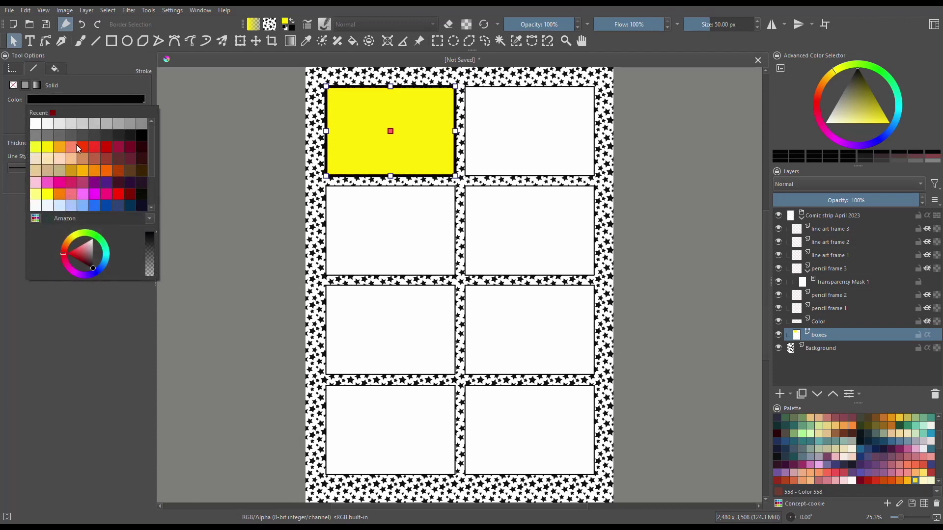
click(95, 147)
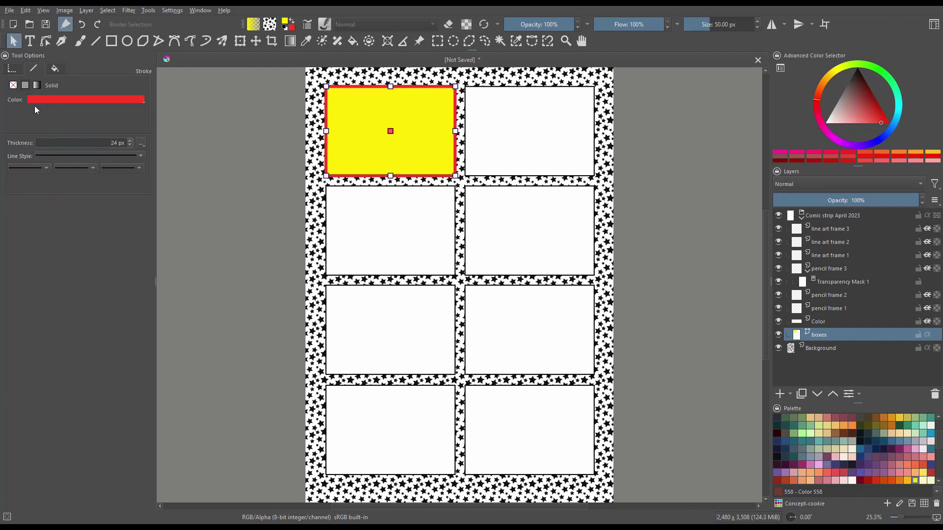
click(14, 85)
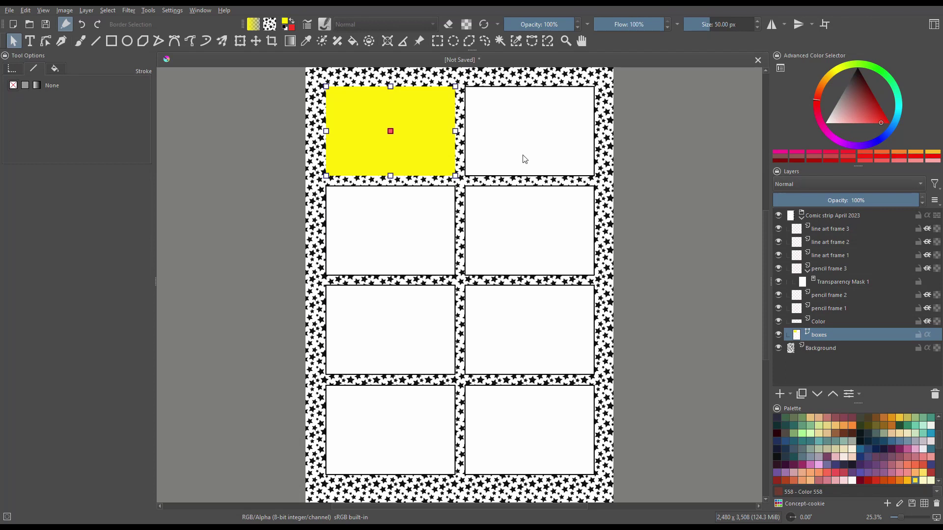
Step: Delete both frames in the first row and the right frame in the second row
key(Delete)
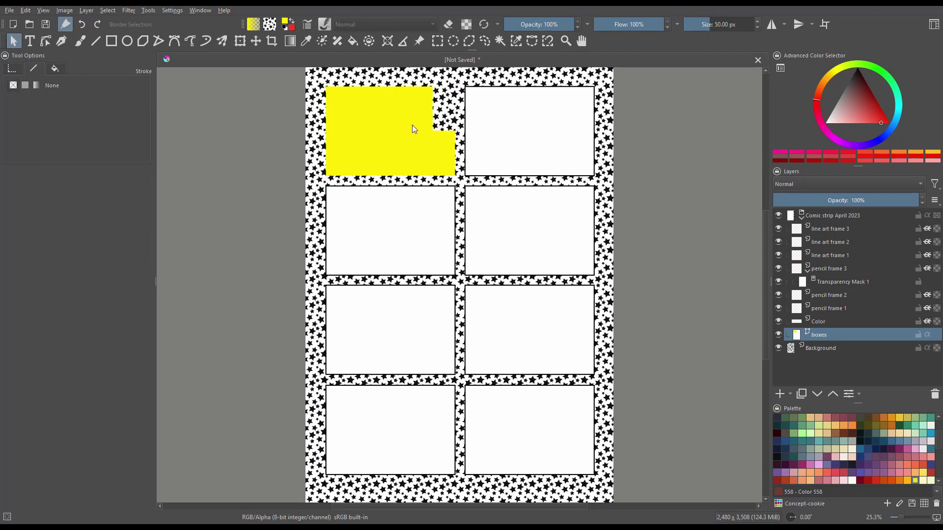
click(551, 143)
click(518, 229)
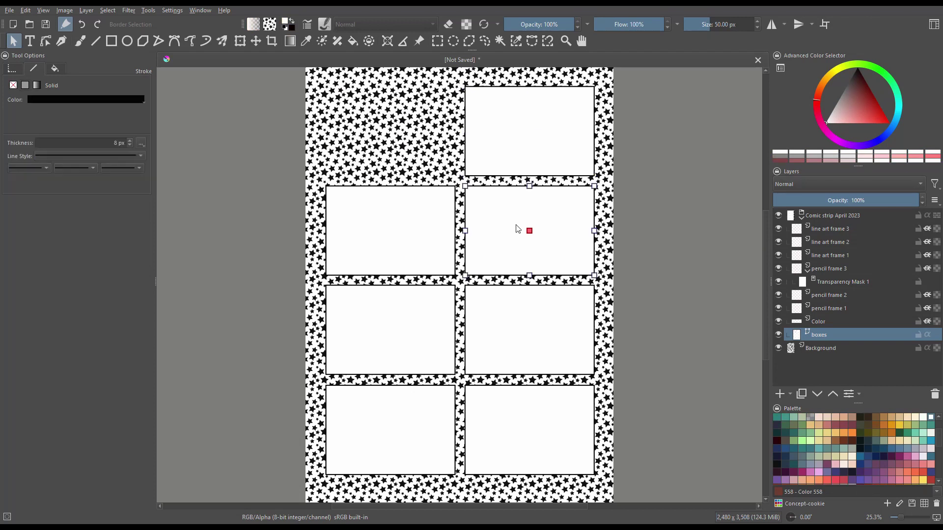
key(Delete)
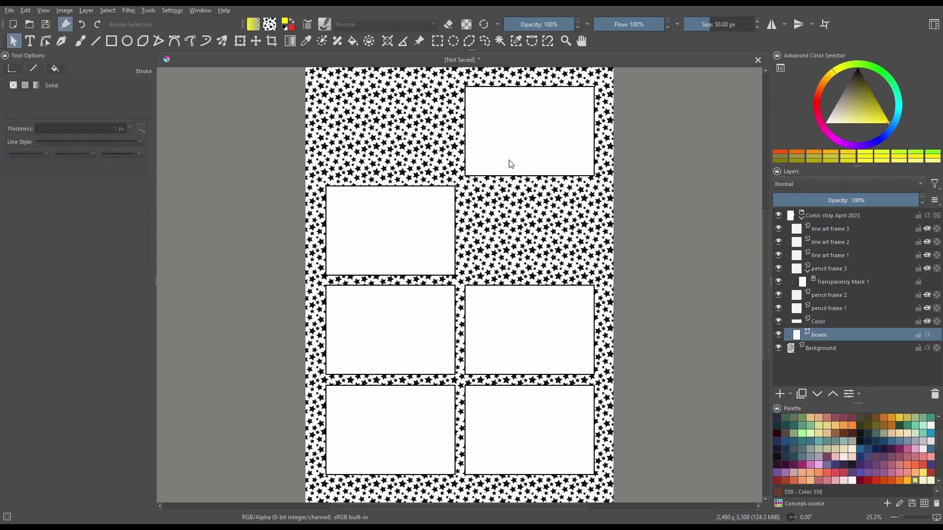
click(517, 142)
key(Delete)
Step: Enlarge the remaining second-row frame to span both columns and the two upper rows, and move it slightly up
click(379, 241)
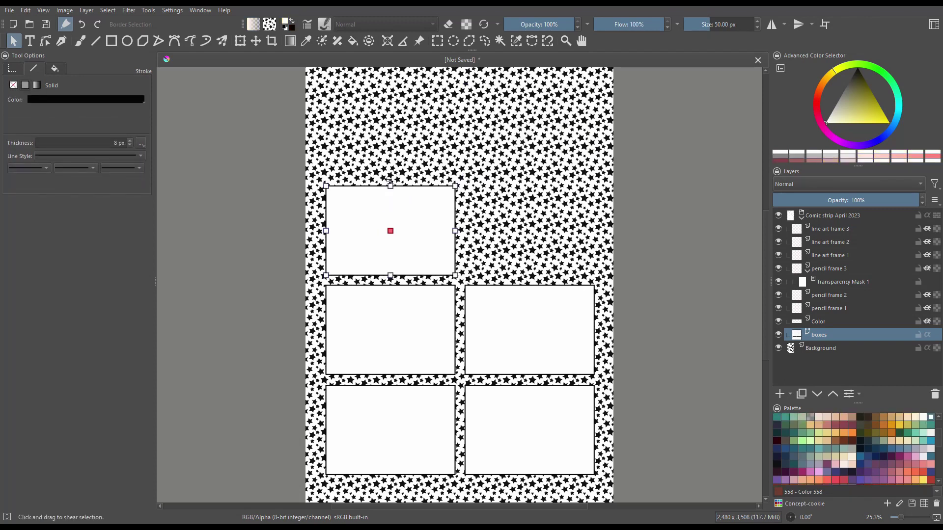
drag(391, 184, 396, 99)
drag(455, 187, 591, 214)
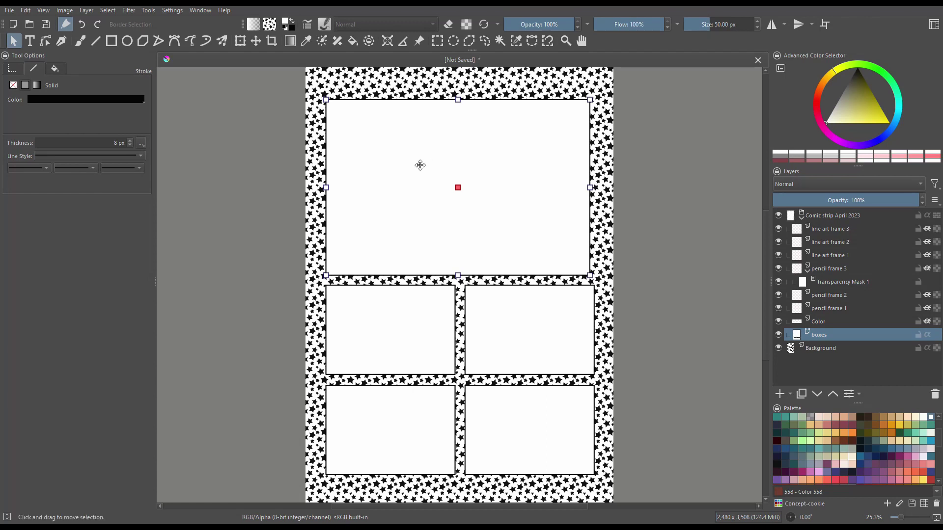
drag(406, 179, 405, 168)
Step: Delete the right frames in the two lower rows and move the left frames slightly up
drag(384, 320, 391, 309)
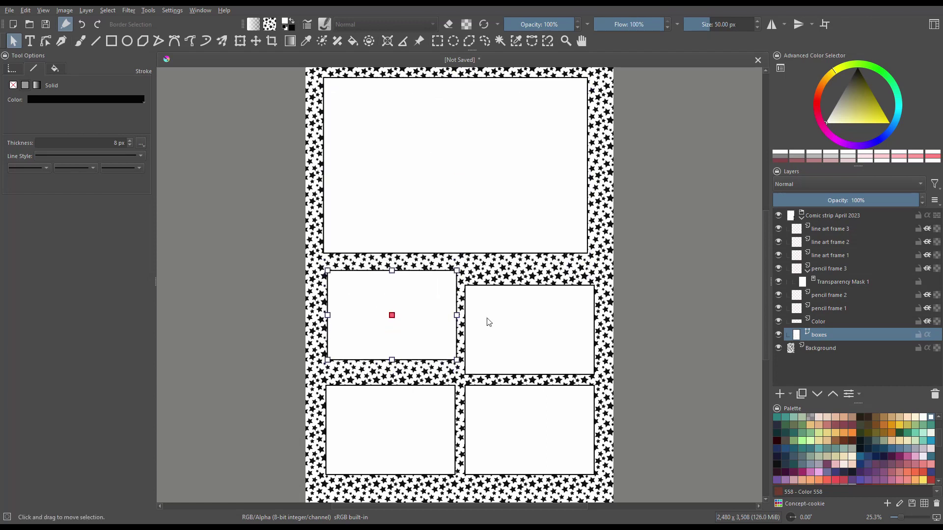
click(504, 411)
key(Delete)
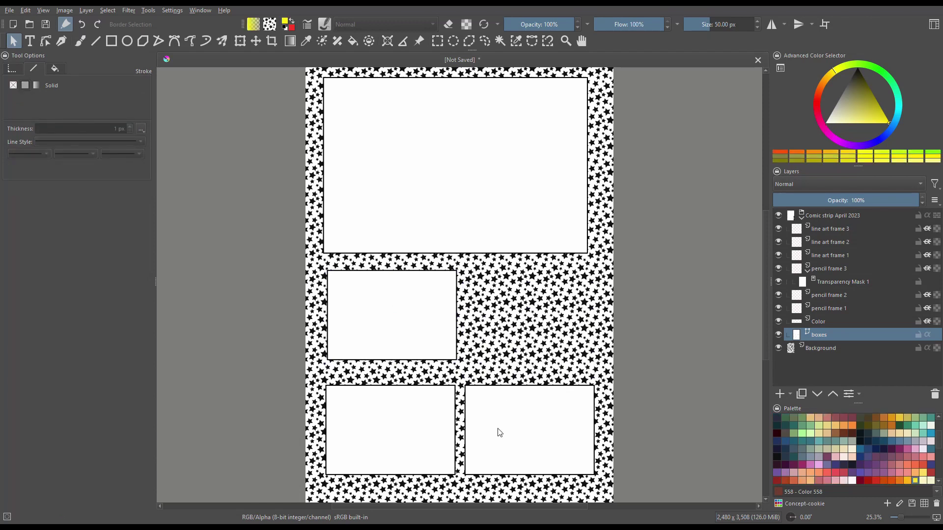
click(391, 310)
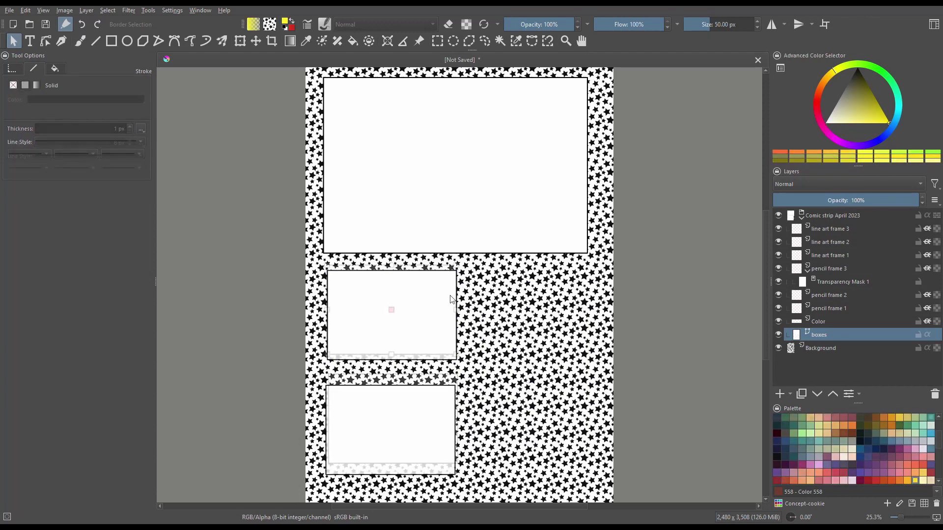
Step: Convert the middle-left frame to a path and bend its right edge inward into a curve
click(46, 42)
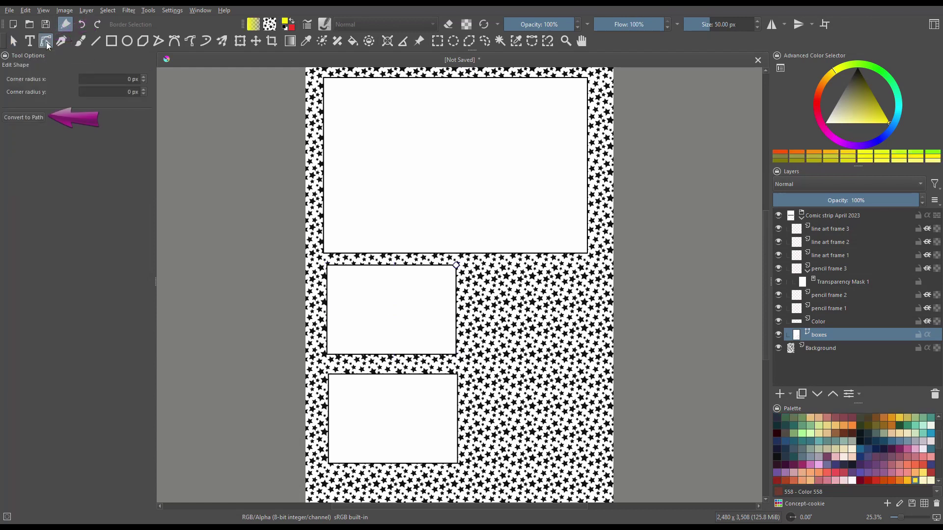
click(26, 117)
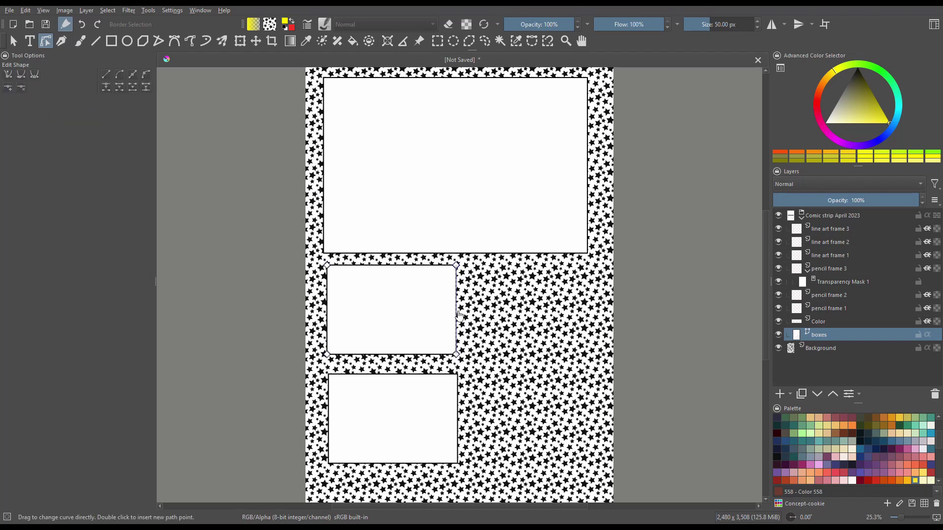
drag(458, 316, 439, 319)
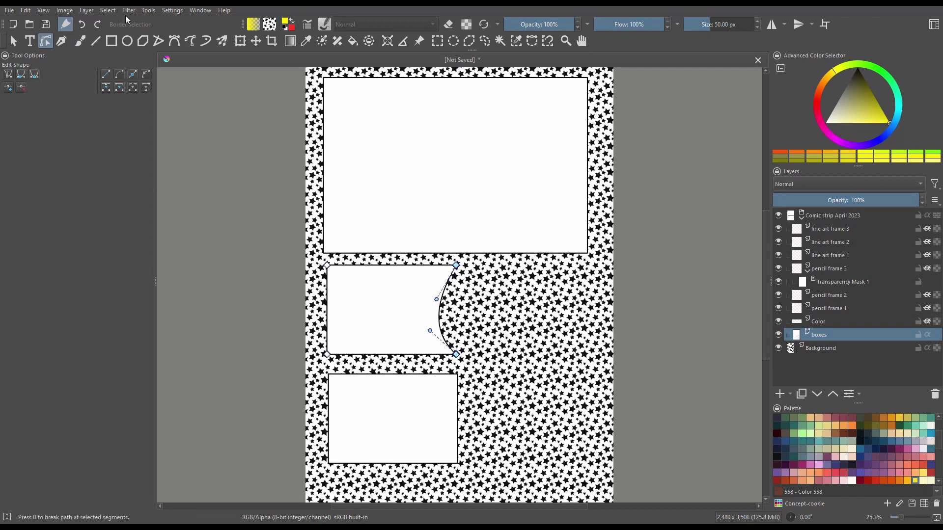
Step: Draw an ellipse about 909 × 751 px beside the curved frame, filled with the white foreground color, using a 7.52 px brush outline
click(127, 42)
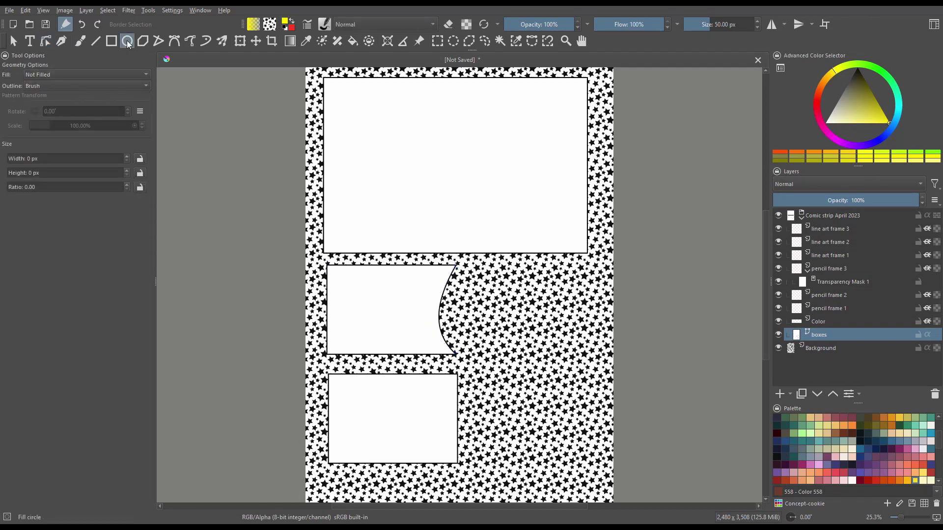
key(d)
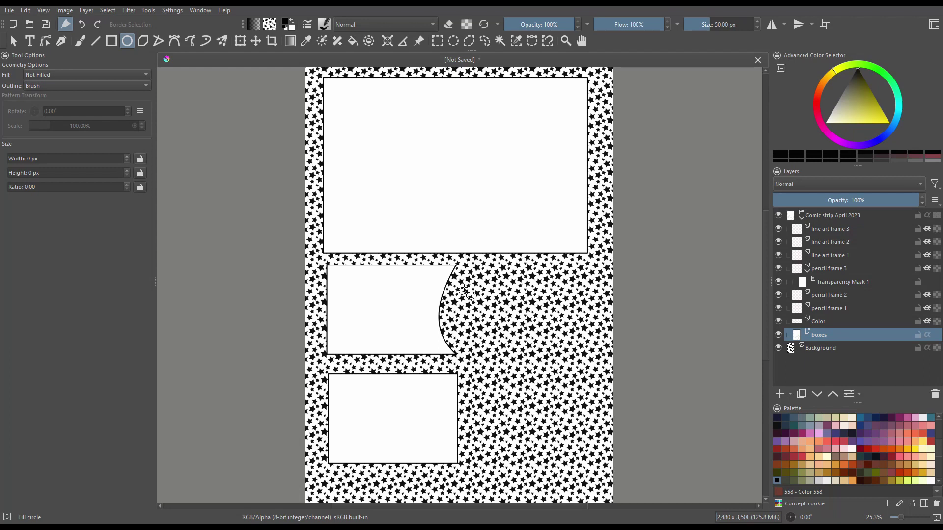
click(58, 75)
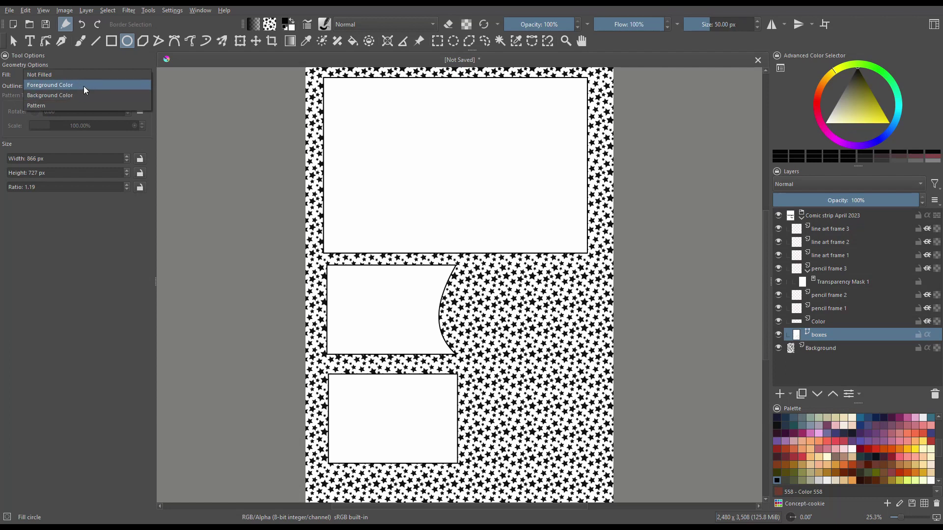
click(81, 85)
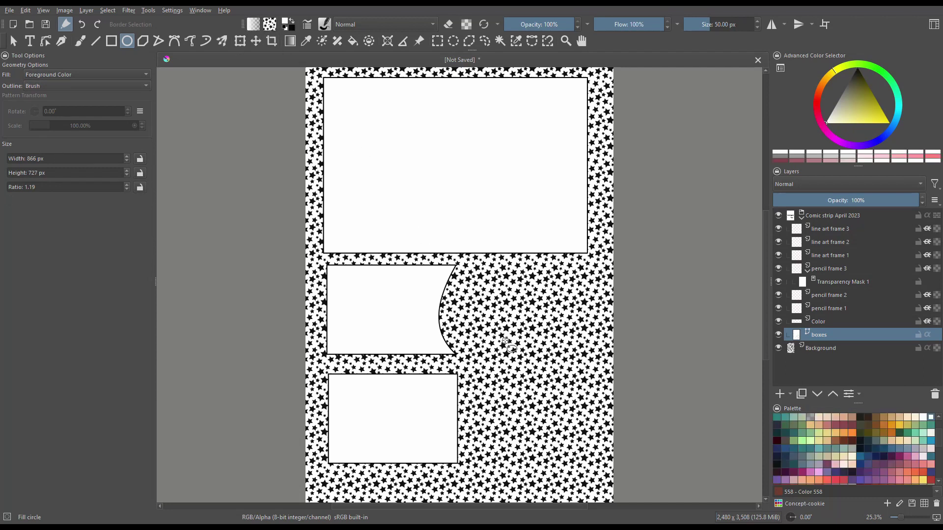
click(461, 267)
drag(705, 24, 696, 24)
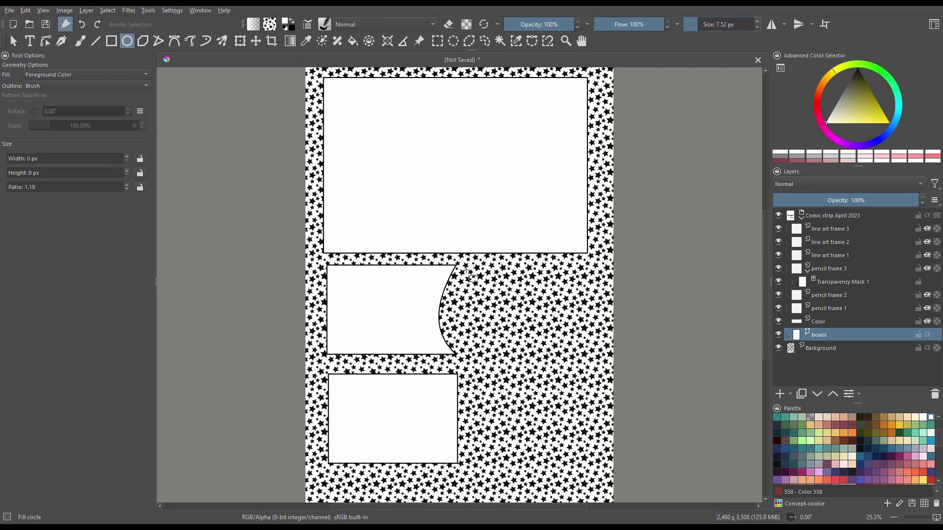
drag(463, 264, 576, 357)
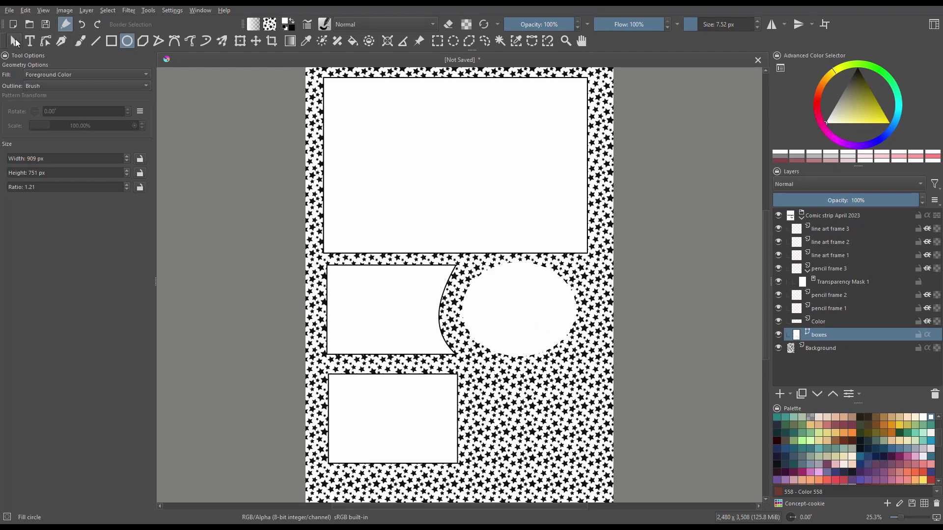
Step: Set the ellipse's outline color to black and move the ellipse slightly left towards the curved frame
click(16, 39)
click(511, 308)
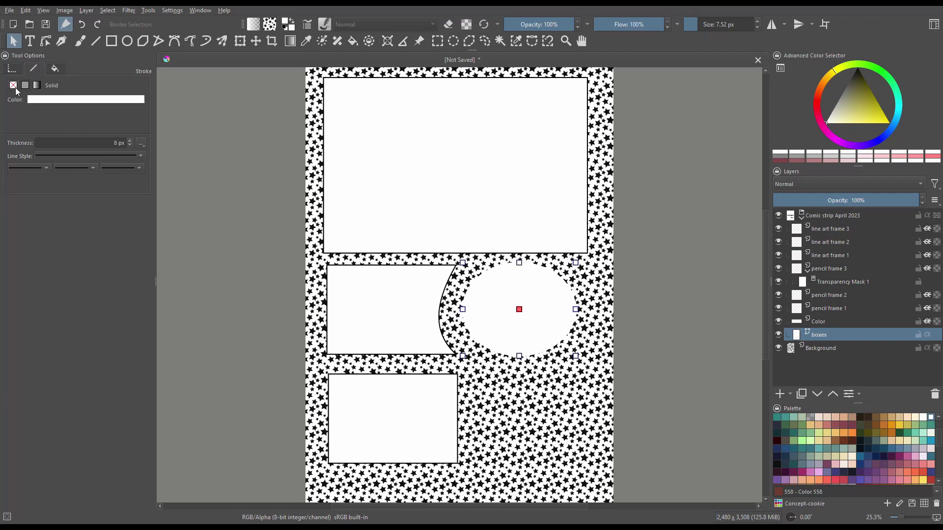
click(43, 100)
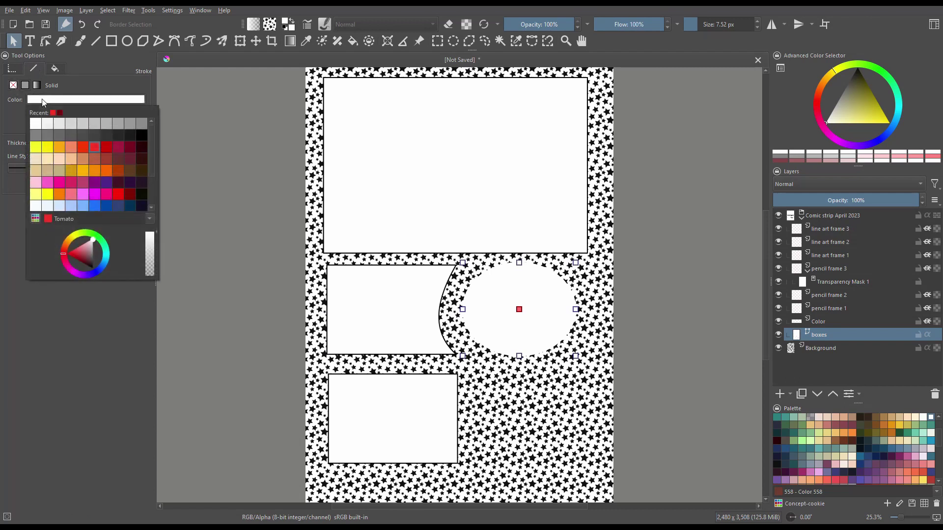
click(145, 133)
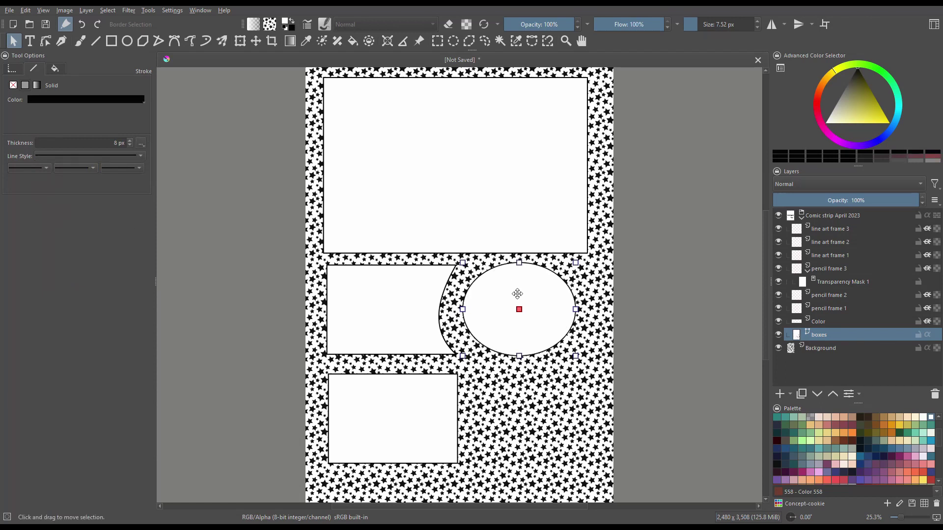
drag(517, 291, 512, 291)
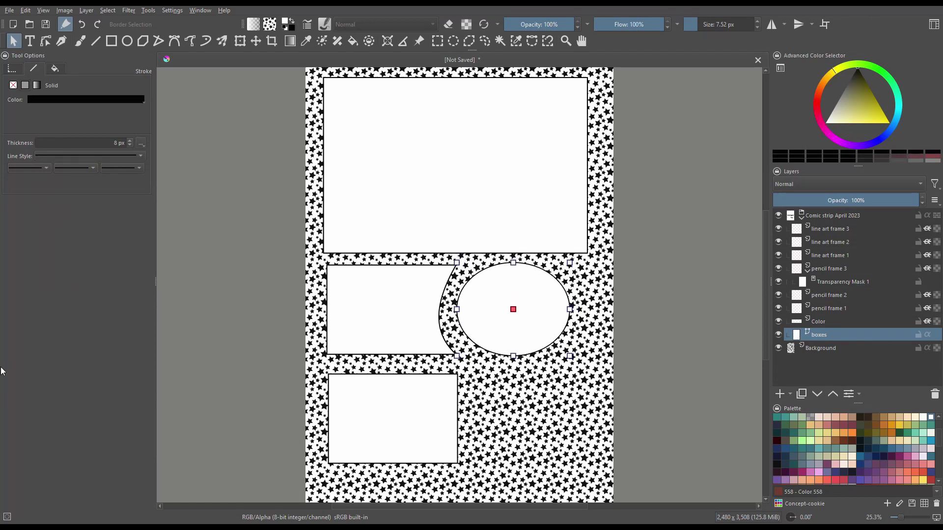
Step: Widen the bottom frame to reach the ellipse's right edge, and lower its top edge slightly
click(428, 446)
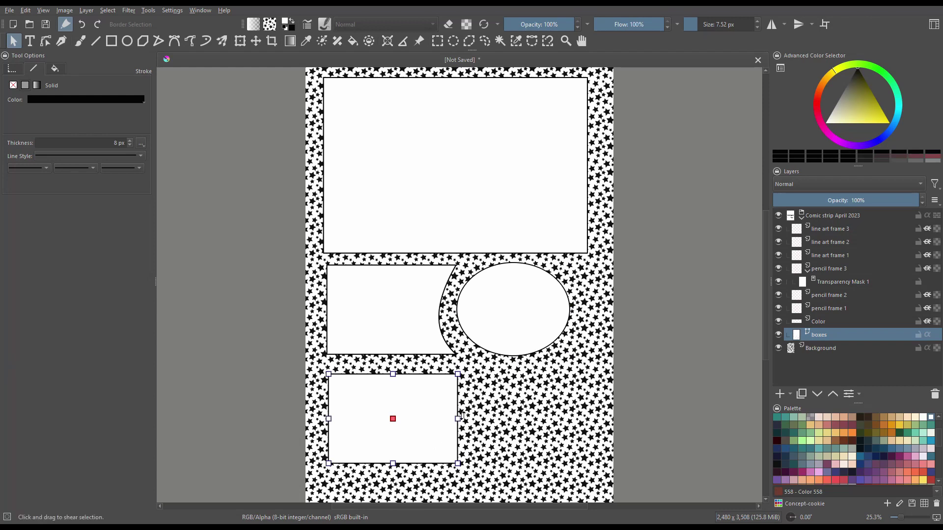
drag(458, 418, 572, 419)
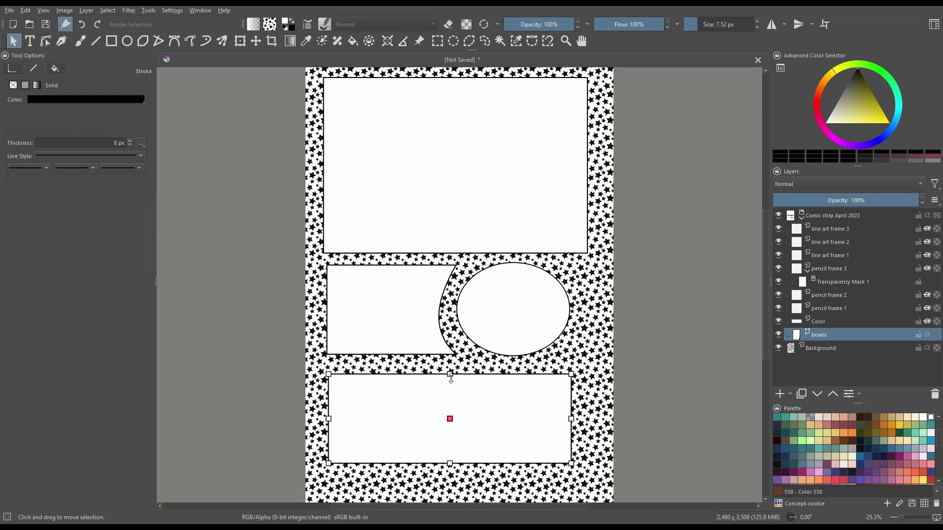
drag(450, 374, 450, 382)
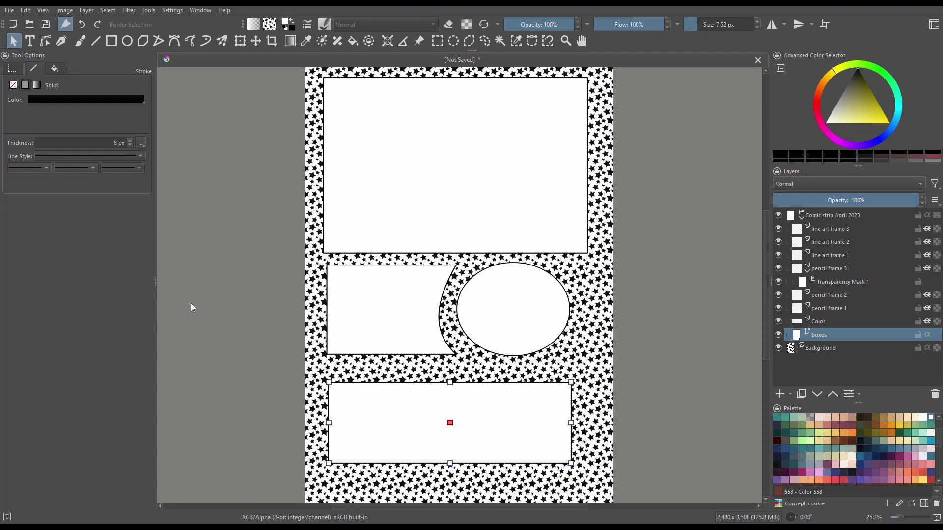
click(242, 297)
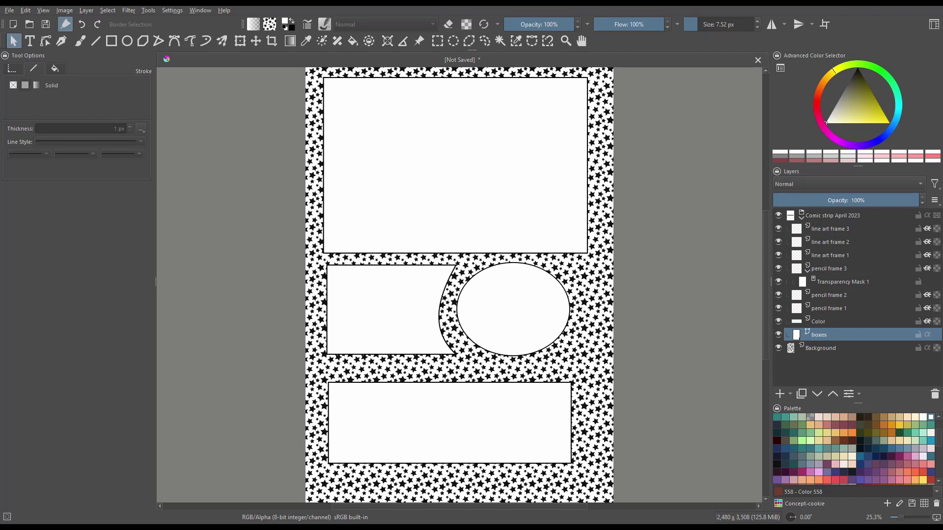
Step: Display the Arrange docker and place it below the tool options
click(171, 11)
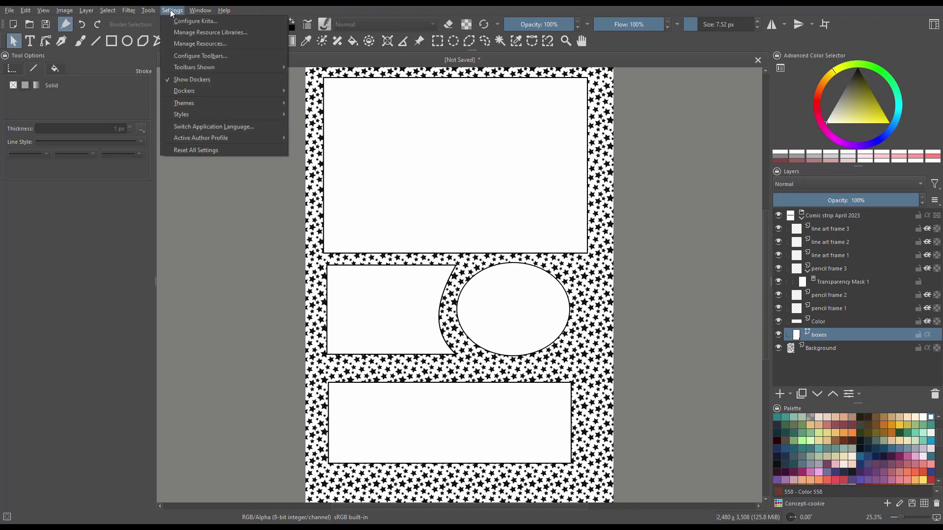
mouse_move(181, 90)
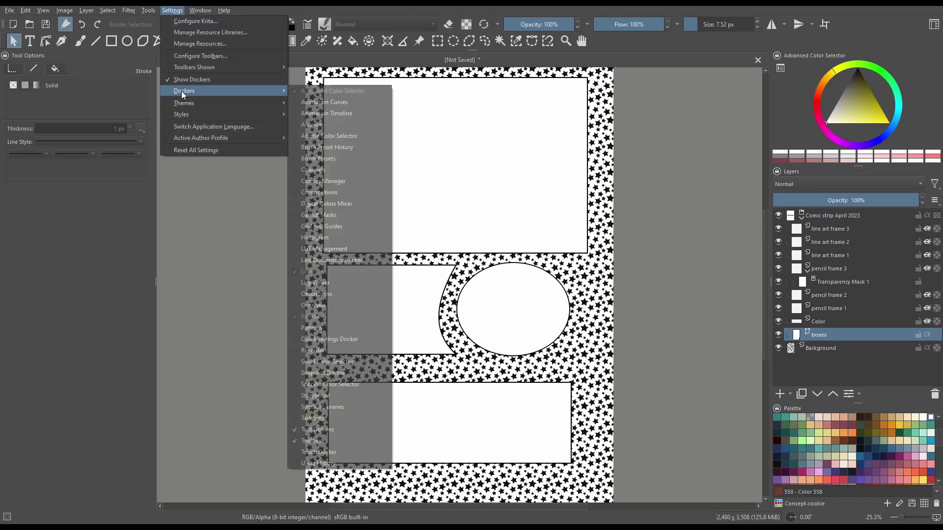
click(312, 125)
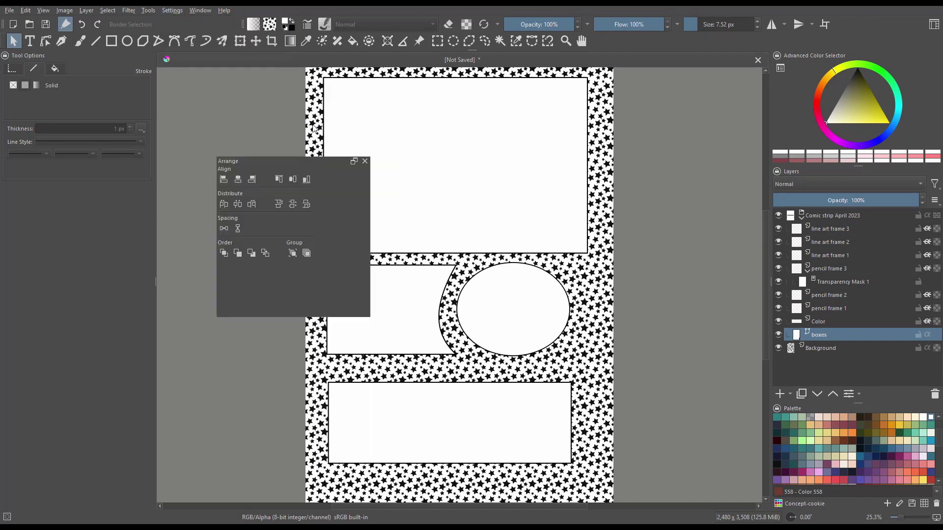
drag(276, 161, 81, 454)
drag(78, 344, 79, 315)
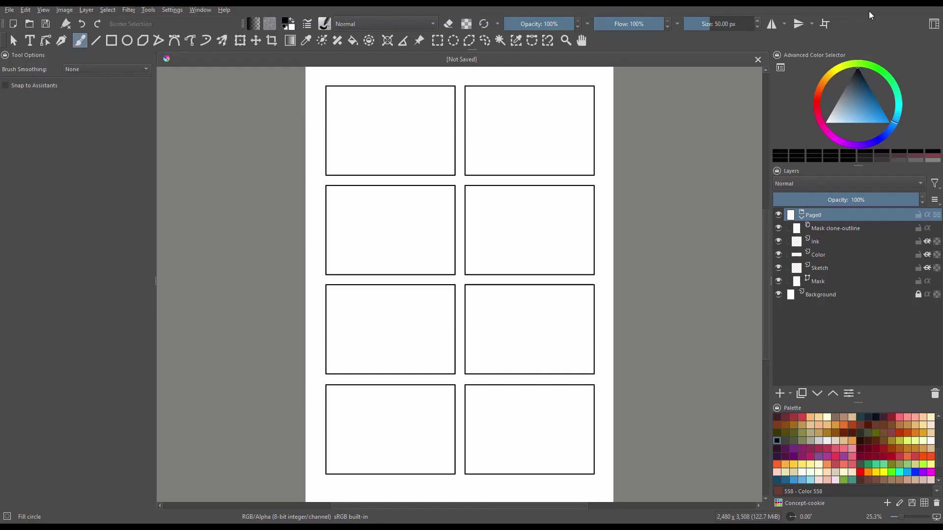
Step: Select the Sketch layer and the muses 01 01 Pencil HB brush, with opacity at 78% and flow at 64%
click(822, 268)
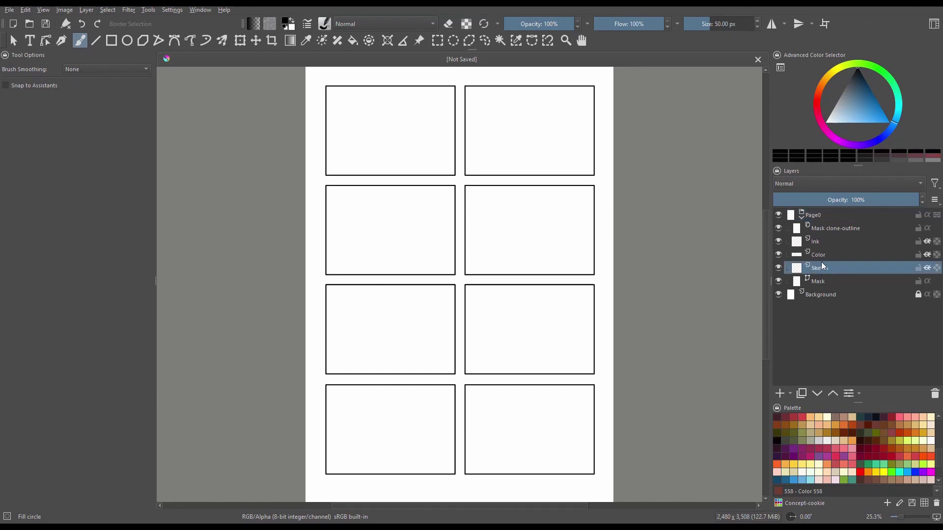
click(325, 25)
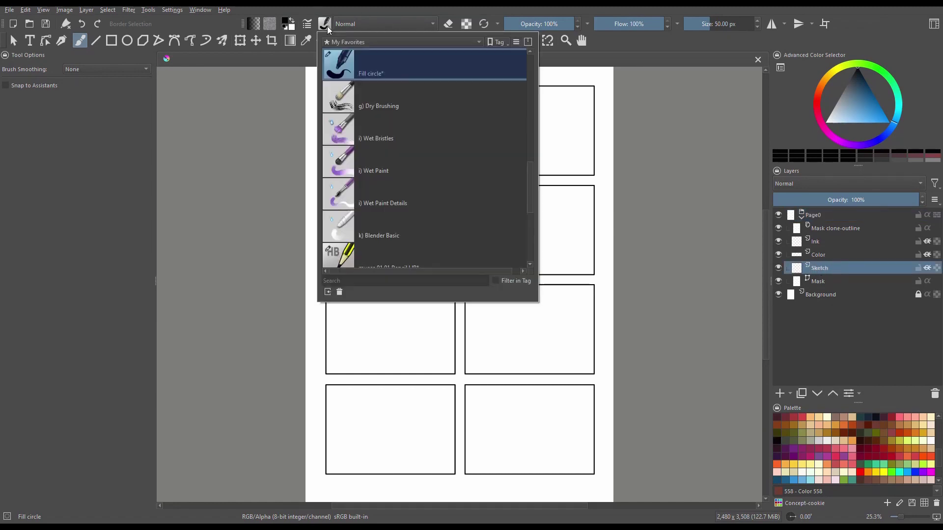
click(343, 254)
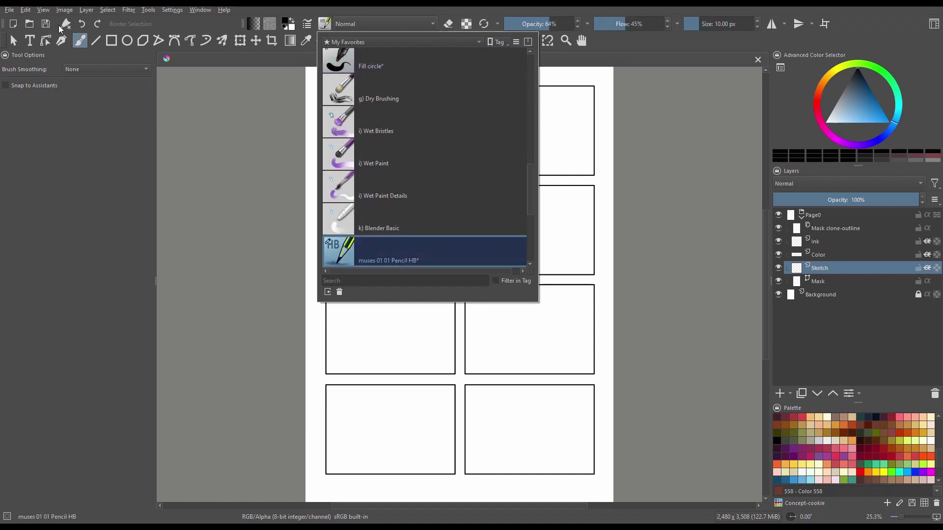
click(694, 61)
drag(619, 26, 644, 32)
Step: Sketch a cartoon man's head outline with ears, chin and nose in the top-left comic frame
scroll(423, 117, up, 3)
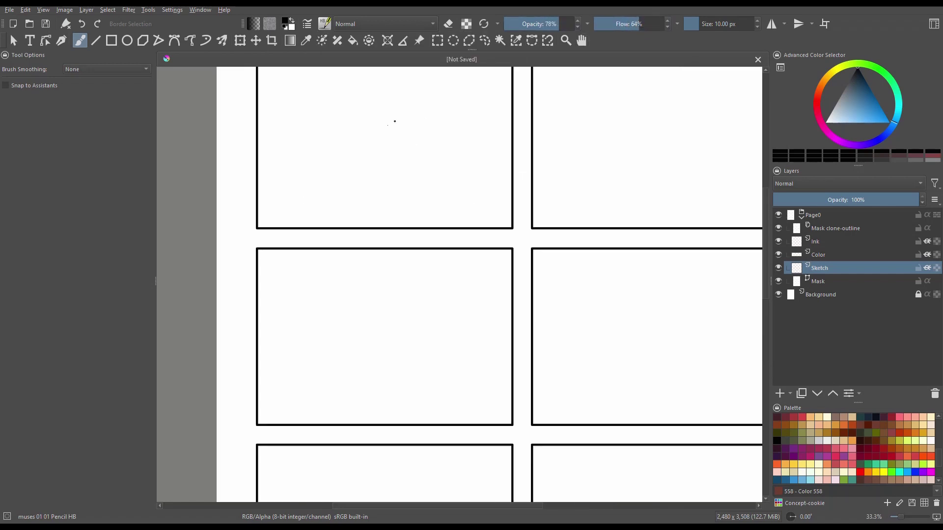
drag(360, 147, 368, 337)
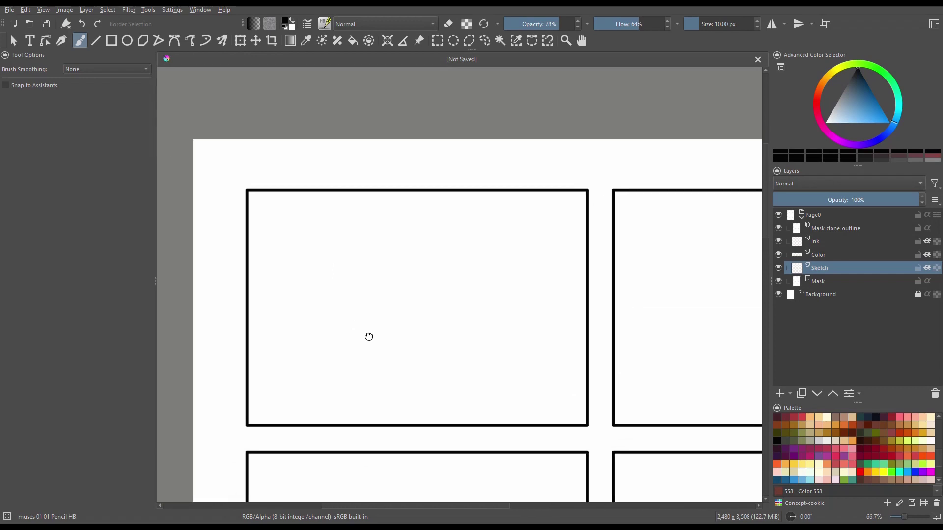
scroll(384, 301, up, 1)
mouse_move(319, 290)
mouse_down()
mouse_move(435, 220)
mouse_move(449, 290)
mouse_up()
mouse_move(322, 295)
mouse_down()
mouse_move(301, 354)
mouse_move(347, 356)
mouse_up()
mouse_move(346, 349)
mouse_down()
mouse_move(397, 355)
mouse_move(440, 338)
mouse_up()
mouse_move(439, 349)
mouse_down()
mouse_move(467, 344)
mouse_move(455, 329)
mouse_up()
mouse_move(312, 342)
mouse_down()
mouse_move(320, 321)
mouse_move(403, 321)
mouse_up()
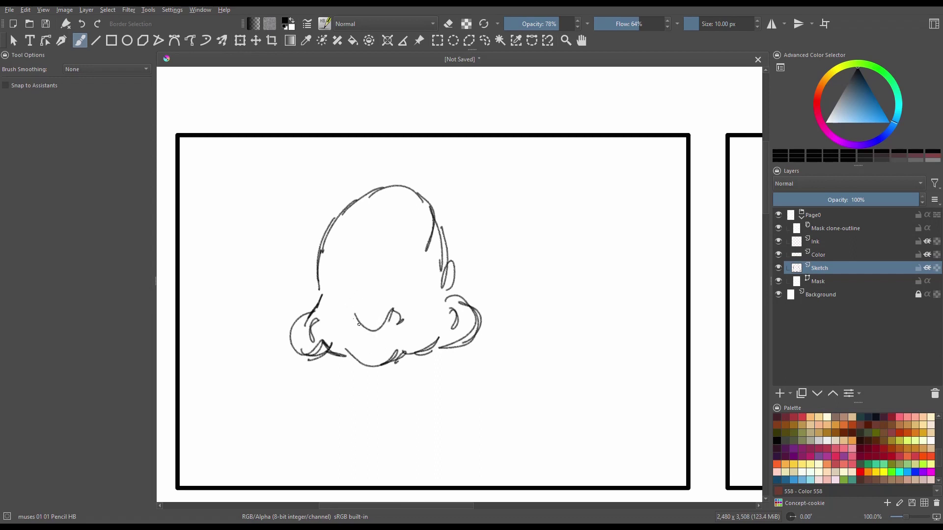
Step: Sketch the man's eyes, eyebrows and forehead wrinkles, and add spiky hair tufts on the sides and top of the head
drag(345, 295, 344, 284)
click(352, 292)
drag(397, 278, 394, 294)
click(398, 290)
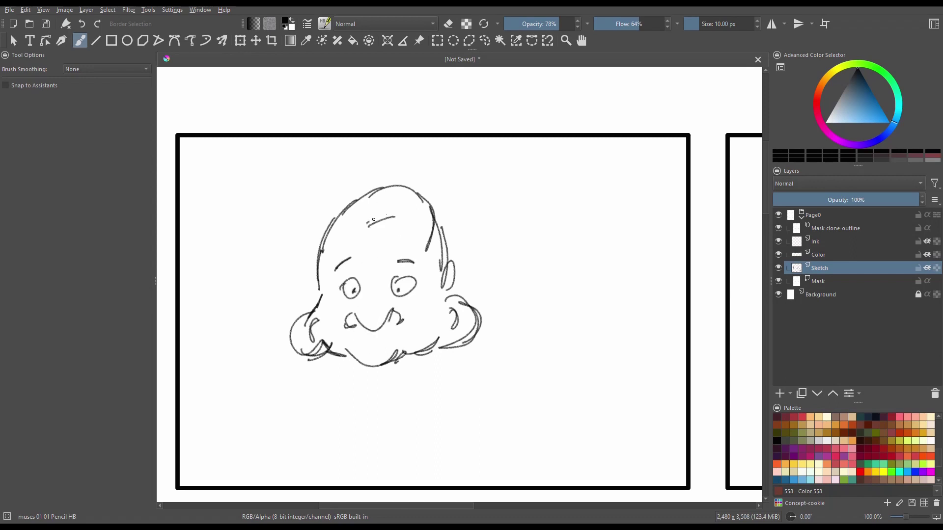
drag(368, 222, 395, 206)
drag(293, 241, 317, 263)
drag(311, 199, 325, 235)
drag(473, 220, 442, 215)
drag(379, 184, 393, 156)
drag(388, 183, 408, 155)
Step: Sketch the man's neck, tie and shoulders, and add a moustache and mouth to the face
mouse_move(359, 365)
mouse_down()
mouse_move(393, 366)
mouse_move(374, 466)
mouse_up()
drag(391, 389, 398, 436)
drag(363, 371, 315, 434)
drag(394, 369, 455, 443)
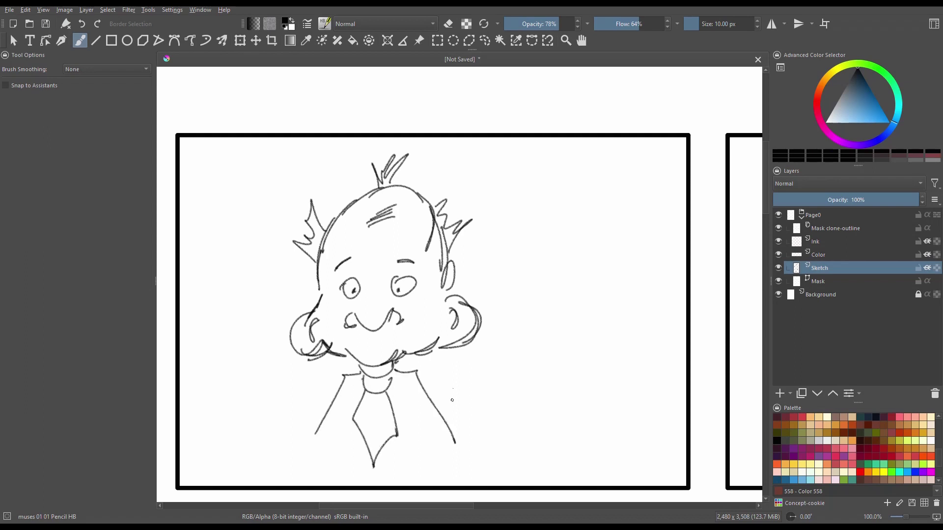
mouse_move(358, 331)
mouse_down()
mouse_move(334, 343)
mouse_move(425, 339)
mouse_up()
drag(400, 327, 425, 340)
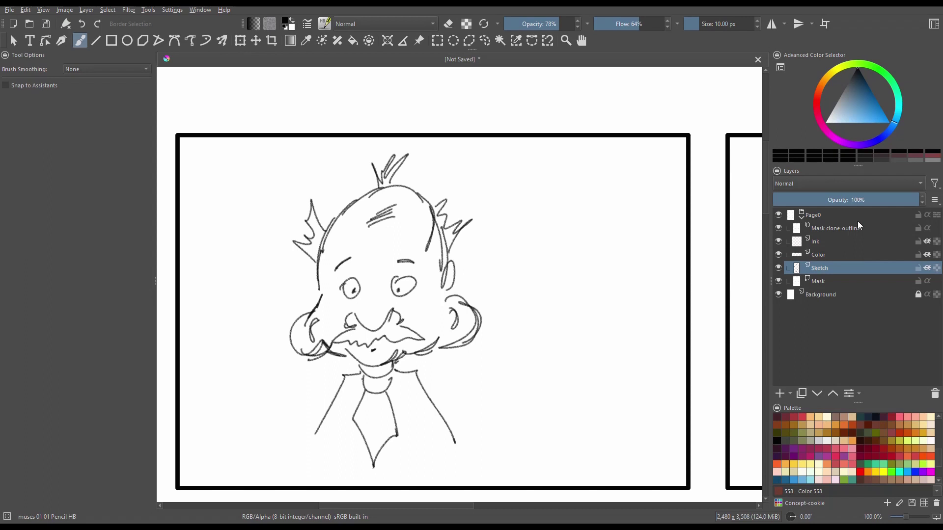
Step: Lower the Sketch layer's opacity, and prepare the Ink layer for drawing with the Fill circle brush
click(819, 199)
click(816, 241)
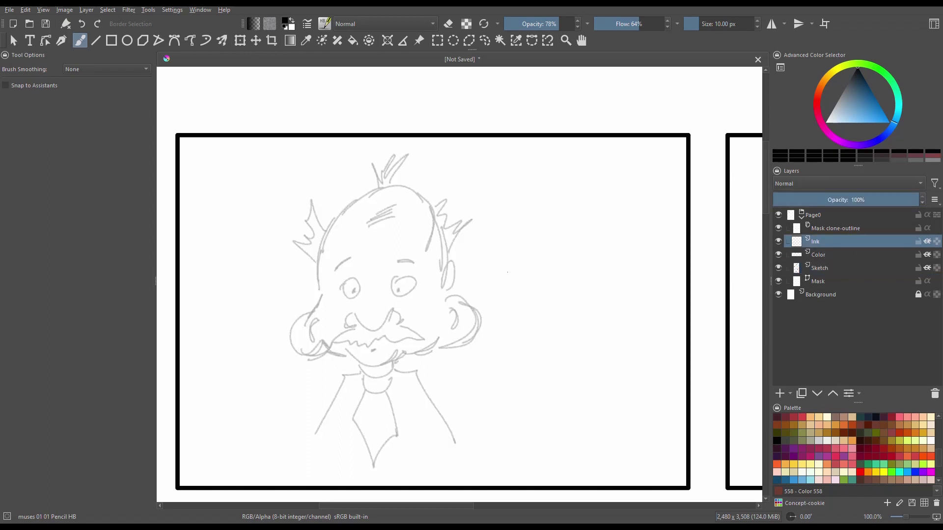
click(324, 24)
click(338, 63)
Step: Enlarge the brush to 27.20 px while testing strokes beside the sketch, and clear the test strokes from the Ink layer
drag(600, 216, 556, 323)
mouse_move(599, 243)
mouse_down()
mouse_move(567, 351)
mouse_move(584, 350)
mouse_up()
key(bracketright)
key(bracketright)
key(bracketright)
key(bracketright)
drag(630, 273, 595, 389)
key(Delete)
Step: Set brush smoothing to Stabilizer and ink the man's nose, moustache, jaw, ears and head outline over the sketch
click(106, 69)
click(104, 102)
mouse_move(347, 321)
mouse_down()
mouse_move(363, 330)
mouse_move(400, 320)
mouse_move(344, 338)
mouse_move(413, 338)
mouse_up()
mouse_move(349, 349)
mouse_down()
mouse_move(364, 373)
mouse_move(401, 363)
mouse_move(324, 343)
mouse_up()
key(ctrl+z)
drag(399, 355, 435, 339)
mouse_move(317, 342)
mouse_down()
mouse_move(295, 316)
mouse_move(314, 326)
mouse_up()
drag(439, 346, 451, 262)
mouse_move(322, 311)
mouse_down()
mouse_move(307, 250)
mouse_move(325, 194)
mouse_move(342, 211)
mouse_up()
mouse_move(450, 263)
mouse_down()
mouse_move(475, 224)
mouse_move(393, 184)
mouse_move(340, 214)
mouse_up()
Step: Ink the top hair tuft, forehead wrinkles, eyebrows and eyes, undoing faulty strokes, and fill in the black pupils
drag(367, 161, 382, 182)
mouse_move(369, 202)
mouse_down()
mouse_move(394, 199)
mouse_move(392, 208)
mouse_up()
mouse_move(337, 272)
mouse_down()
mouse_move(357, 257)
mouse_move(415, 263)
mouse_move(344, 295)
mouse_move(352, 280)
mouse_move(402, 279)
mouse_move(349, 295)
mouse_move(402, 289)
mouse_up()
key(ctrl+z)
key(ctrl+z)
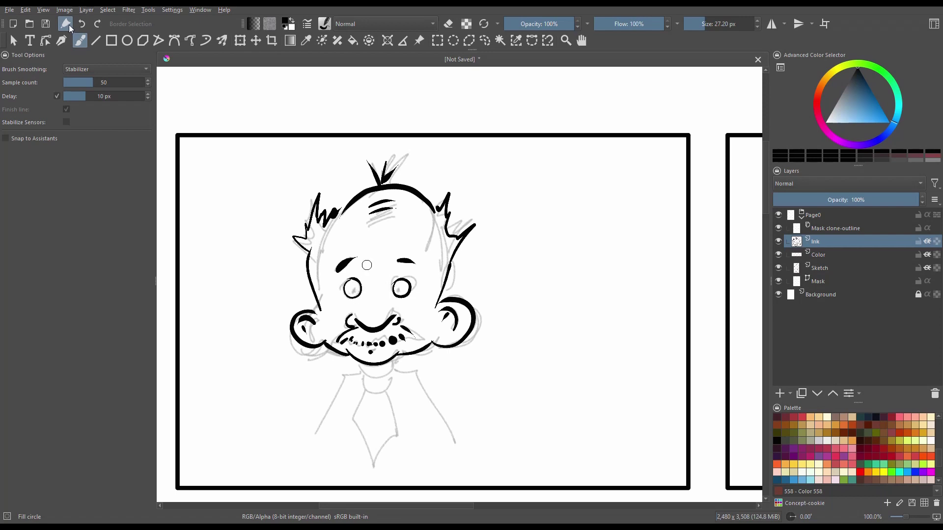
drag(350, 288, 403, 290)
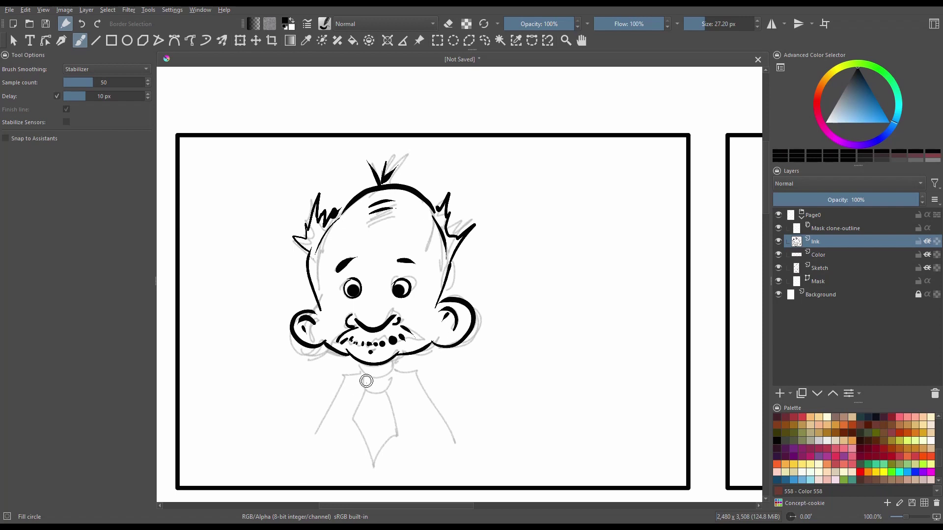
Step: Ink the man's collar, tie, shoulders and jacket folds over the sketch
mouse_move(362, 366)
mouse_down()
mouse_move(356, 386)
mouse_move(365, 371)
mouse_move(395, 392)
mouse_move(388, 391)
mouse_move(381, 481)
mouse_up()
drag(392, 393, 381, 479)
drag(349, 373, 303, 450)
drag(403, 374, 452, 441)
drag(406, 423, 417, 448)
drag(351, 431, 347, 452)
Step: Hide the Sketch layer and ink a speech bubble with a pointed tail to the right of the man's head
click(778, 267)
drag(545, 218, 540, 239)
drag(499, 274, 540, 240)
mouse_move(545, 218)
mouse_down()
mouse_move(569, 265)
mouse_move(545, 241)
mouse_up()
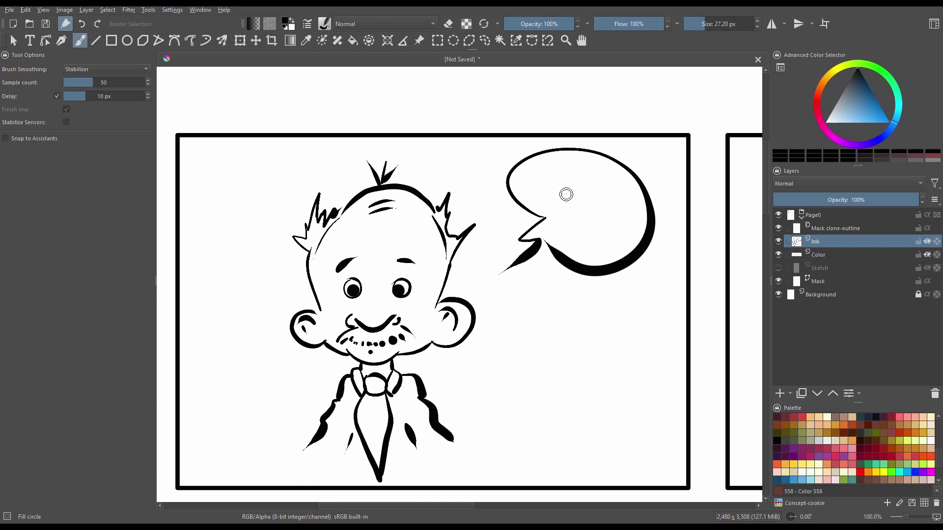
Step: Paint the man's jacket red on the Color layer and erase the excess paint along its lower left edge
key(Page_Down)
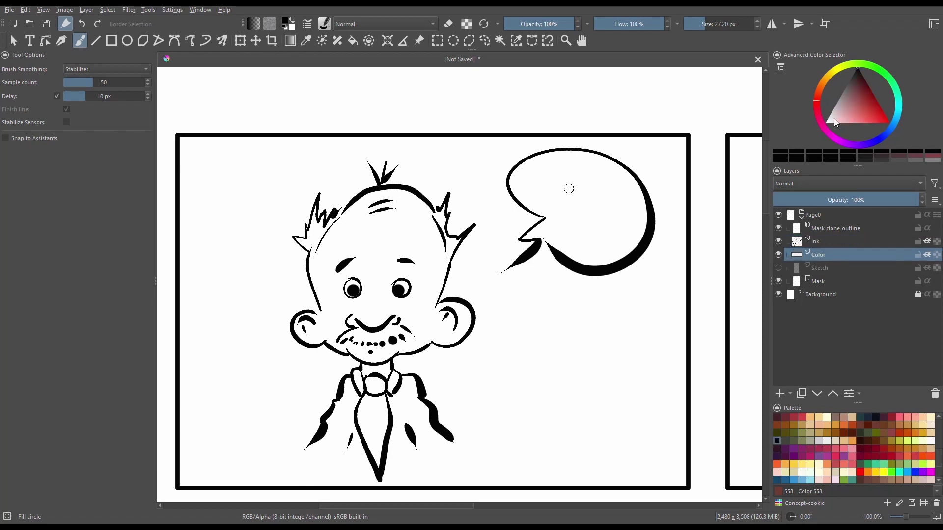
mouse_move(349, 380)
mouse_down()
mouse_move(326, 441)
mouse_move(391, 440)
mouse_move(407, 385)
mouse_move(412, 410)
mouse_move(438, 441)
mouse_move(388, 399)
mouse_move(321, 445)
mouse_move(368, 415)
mouse_up()
key(e)
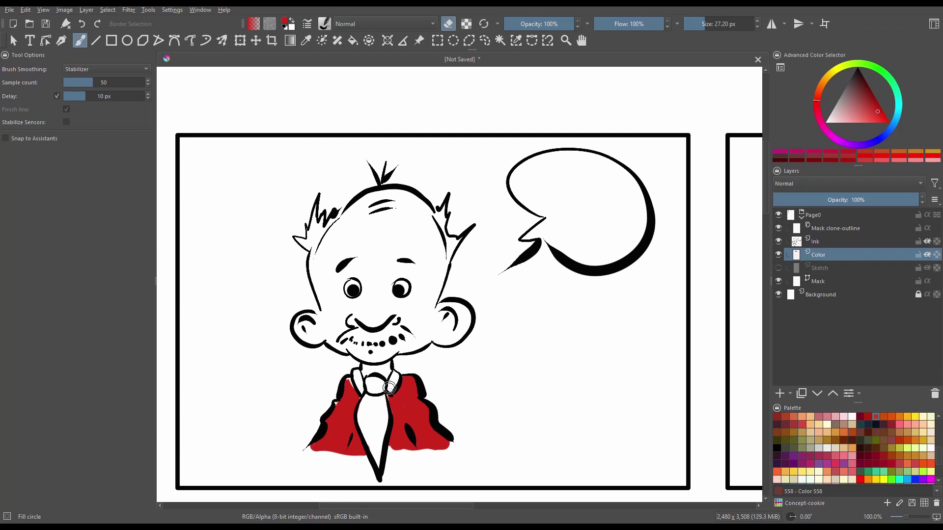
drag(302, 449, 366, 451)
key(e)
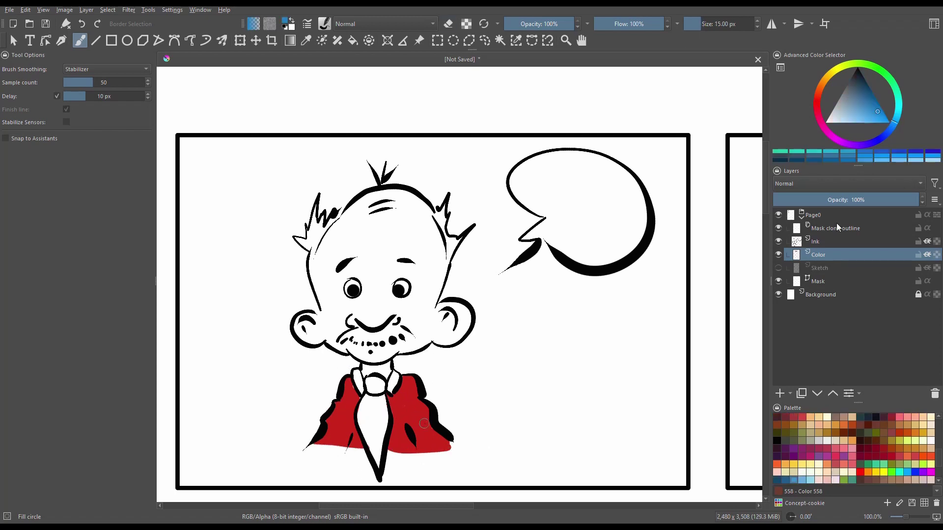
Step: Add a paint layer named tie above the Color layer and paint the man's tie blue
key(Insert)
text(tie)
key(Return)
mouse_move(372, 383)
mouse_down()
mouse_move(379, 449)
mouse_move(366, 462)
mouse_up()
Step: Paint both collar flaps red on the Color layer
key(Page_Down)
key(x)
drag(395, 371, 402, 403)
drag(356, 369, 358, 393)
Step: Add a paint layer named skin above the tie layer and color the man's ears, neck and face in a light tan
key(Insert)
text(skin)
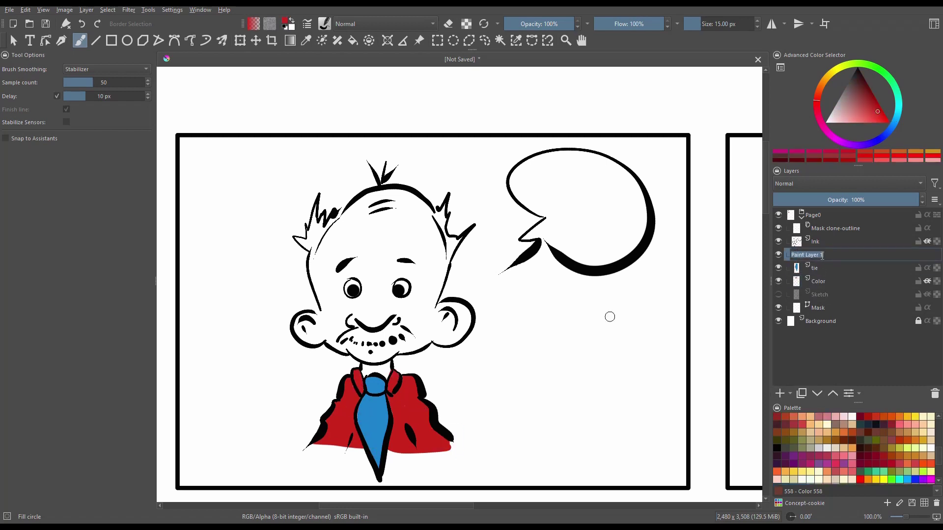
key(Return)
key(Page_Down)
mouse_move(299, 324)
mouse_down()
mouse_move(321, 332)
mouse_move(319, 322)
mouse_up()
drag(442, 324, 463, 320)
scroll(369, 289, up, 1)
mouse_move(295, 296)
mouse_down()
mouse_move(447, 177)
mouse_move(460, 366)
mouse_move(312, 371)
mouse_up()
drag(359, 400, 393, 412)
mouse_move(292, 275)
mouse_down()
mouse_move(326, 294)
mouse_move(413, 275)
mouse_move(383, 383)
mouse_move(399, 325)
mouse_move(344, 328)
mouse_up()
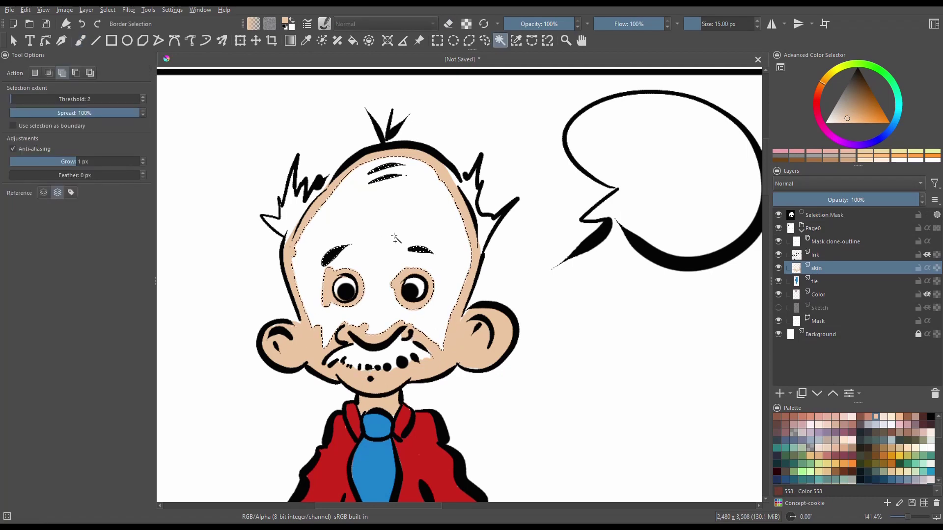
key(shift+BackSpace)
Step: Add a paint layer named hair above the skin layer, paint the side hair and moustache purple, and erase the excess by the side hair
key(Insert)
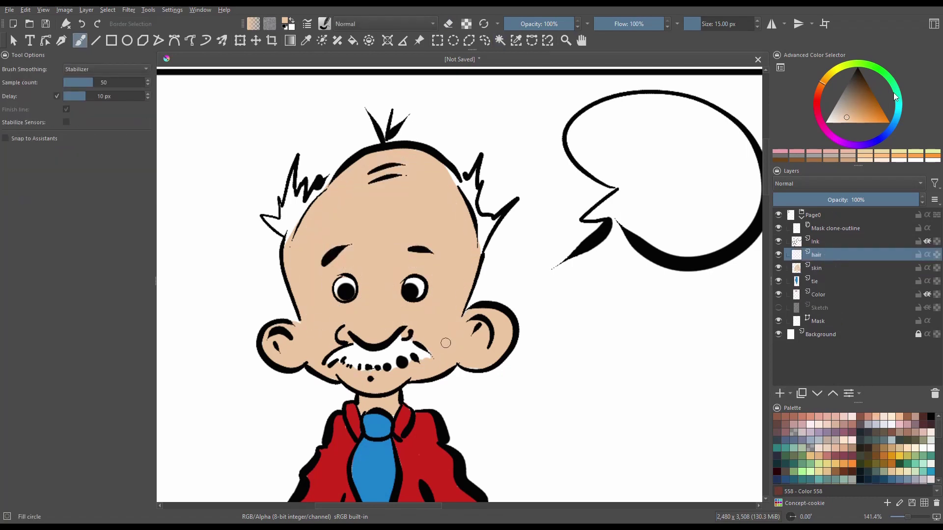
click(794, 480)
drag(268, 219, 292, 192)
drag(449, 170, 487, 243)
drag(329, 361, 425, 356)
drag(287, 246, 295, 219)
key(e)
drag(502, 216, 496, 244)
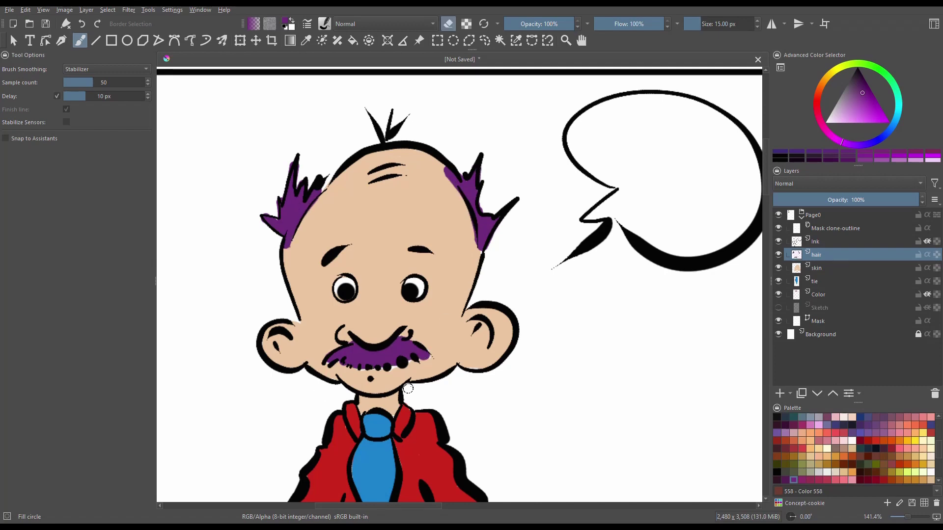
Step: Make the skin layer active for painting and sample the skin tone from the side of the man's head
click(816, 268)
key(e)
ctrl+click(471, 254)
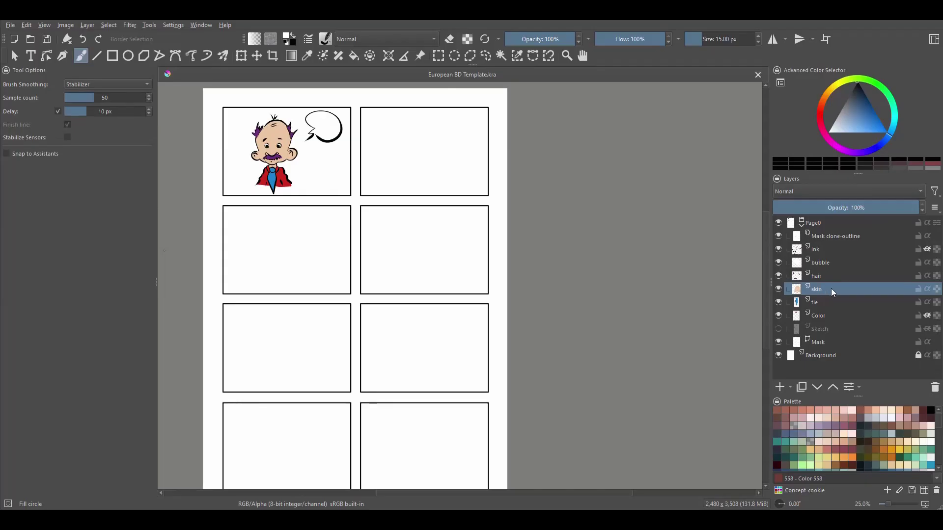
Step: Set the fill of the first frame's vector shape on the Mask layer to light blue
click(792, 346)
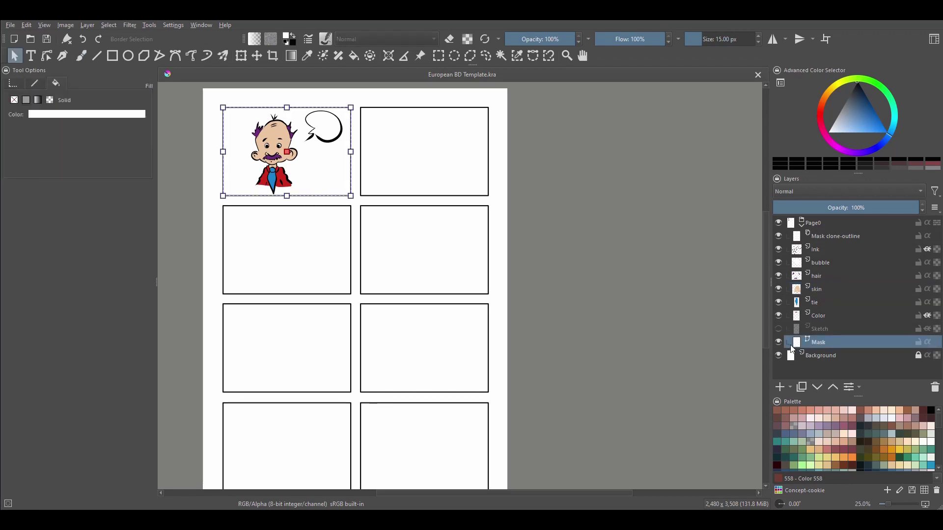
click(95, 118)
click(73, 222)
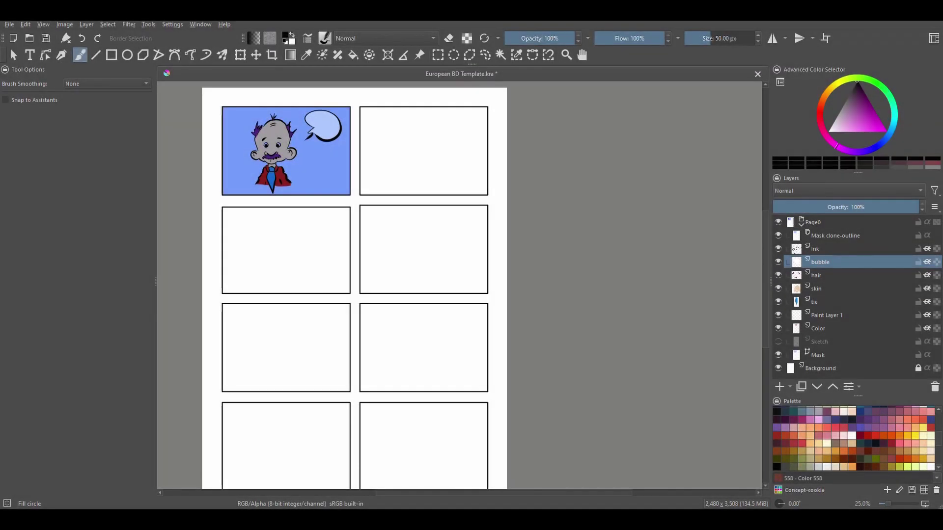
Step: Add a clone layer of the Mask layer and name it test
mouse_move(855, 239)
mouse_down()
mouse_move(873, 239)
mouse_move(843, 237)
mouse_up()
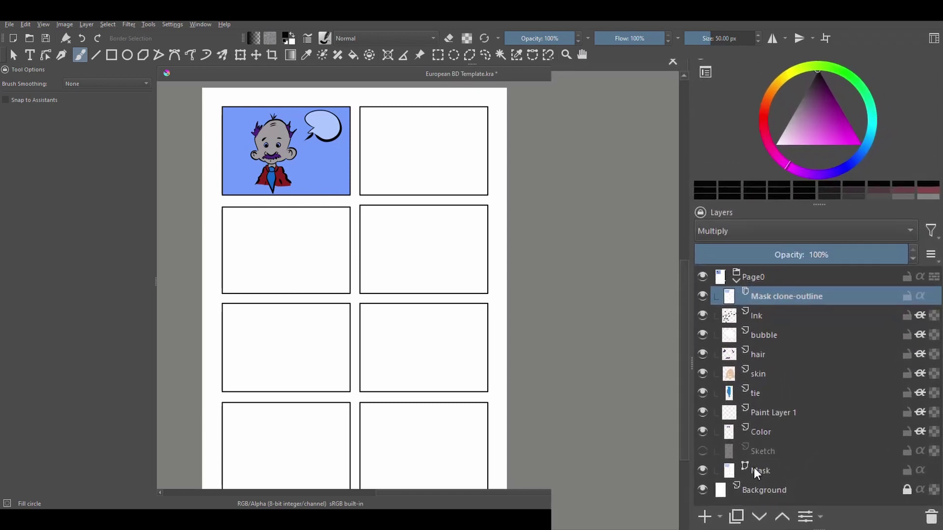
click(761, 470)
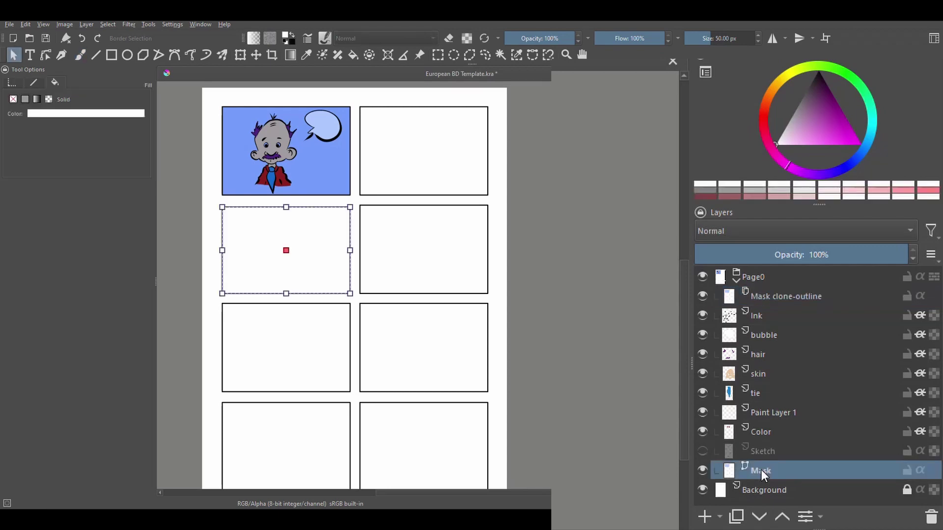
right_click(761, 470)
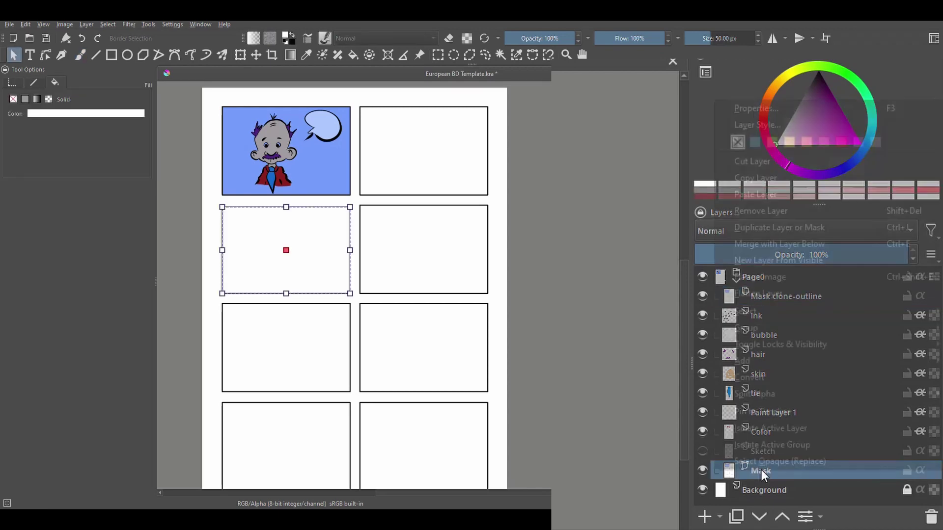
mouse_move(747, 361)
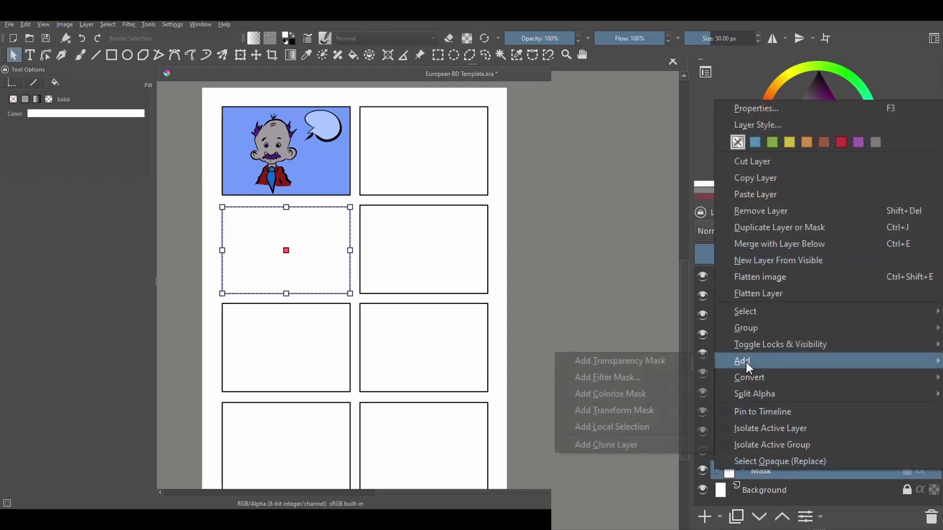
click(635, 444)
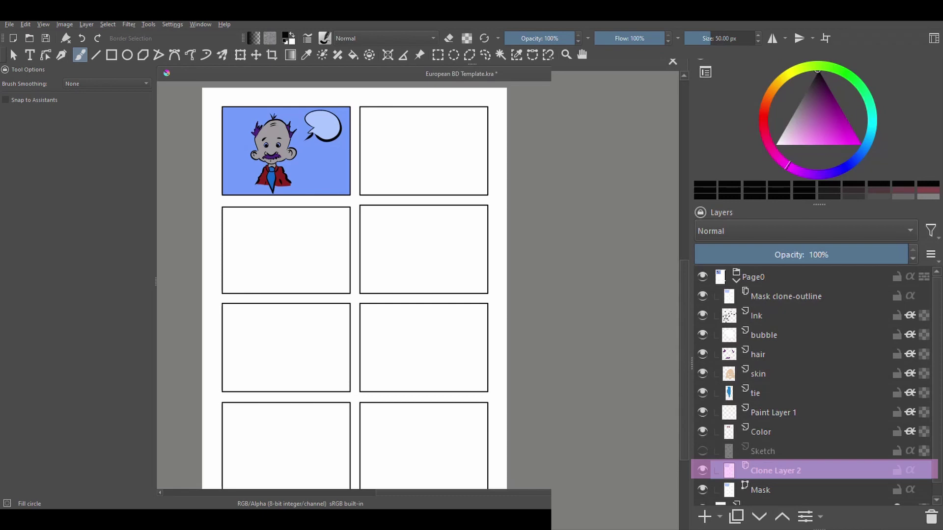
key(F2)
text(test)
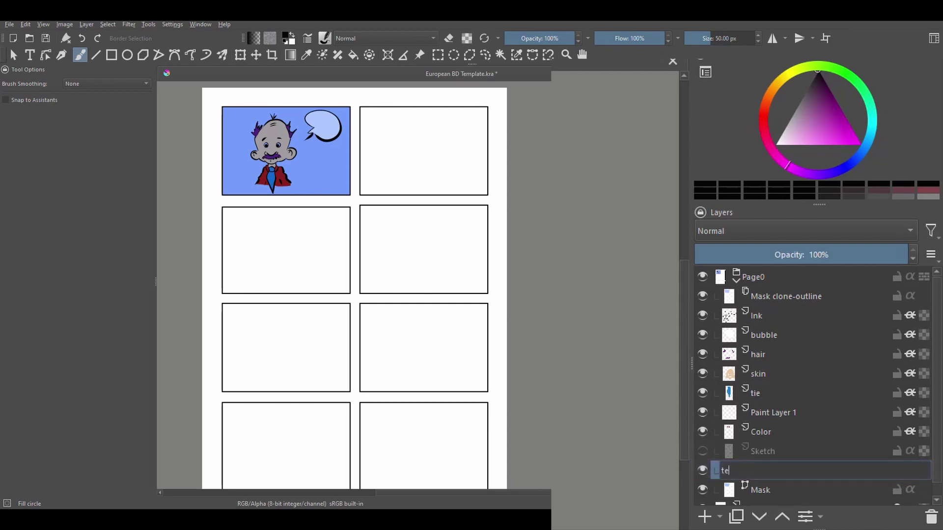
Step: Raise the test clone layer to the top of the Page0 group to check its effect, and delete it
click(782, 516)
click(782, 517)
click(782, 517)
click(782, 517)
click(782, 517)
click(782, 517)
click(782, 516)
click(782, 517)
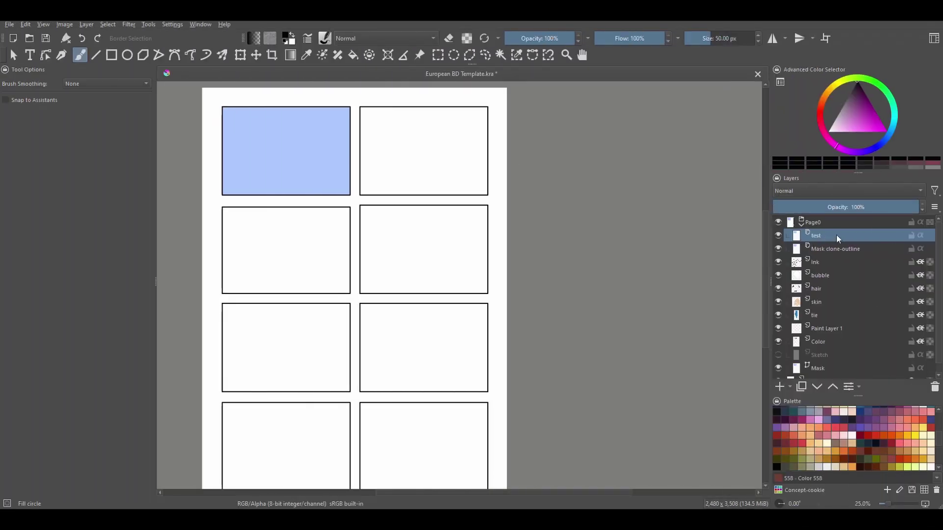
click(935, 387)
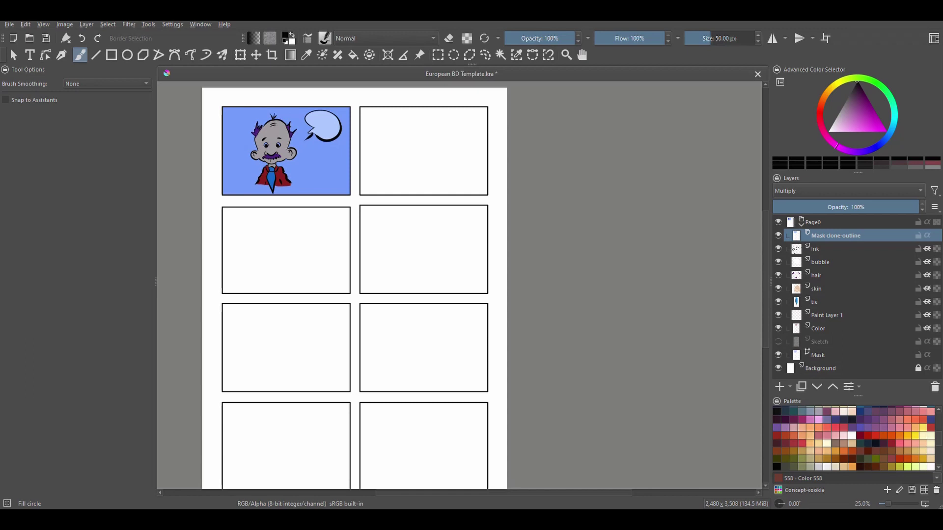
Step: Narrow the left frame in the second row on the Mask layer by moving its right edge inward, and reselect the Mask clone-outline layer
click(817, 355)
mouse_move(289, 212)
mouse_down()
mouse_move(289, 253)
mouse_move(289, 208)
mouse_up()
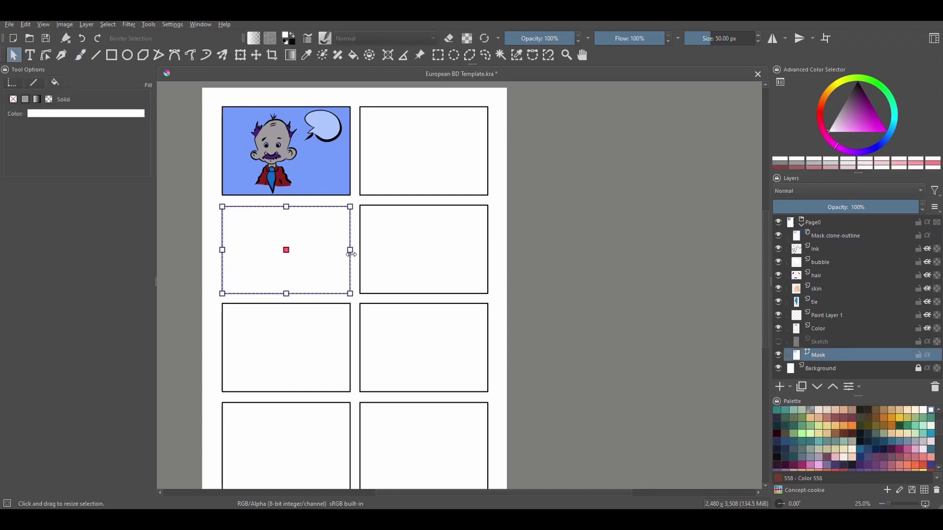
mouse_move(351, 254)
mouse_down()
mouse_move(266, 251)
mouse_move(343, 251)
mouse_up()
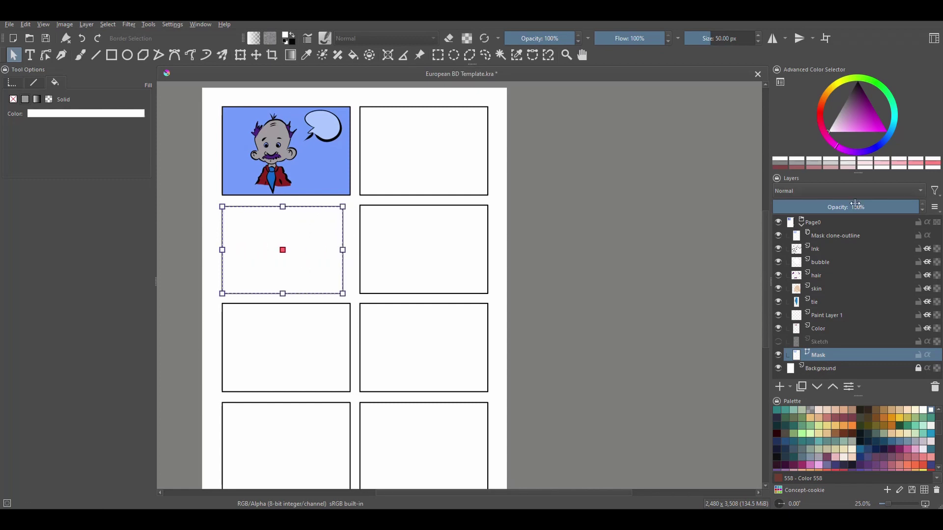
click(845, 236)
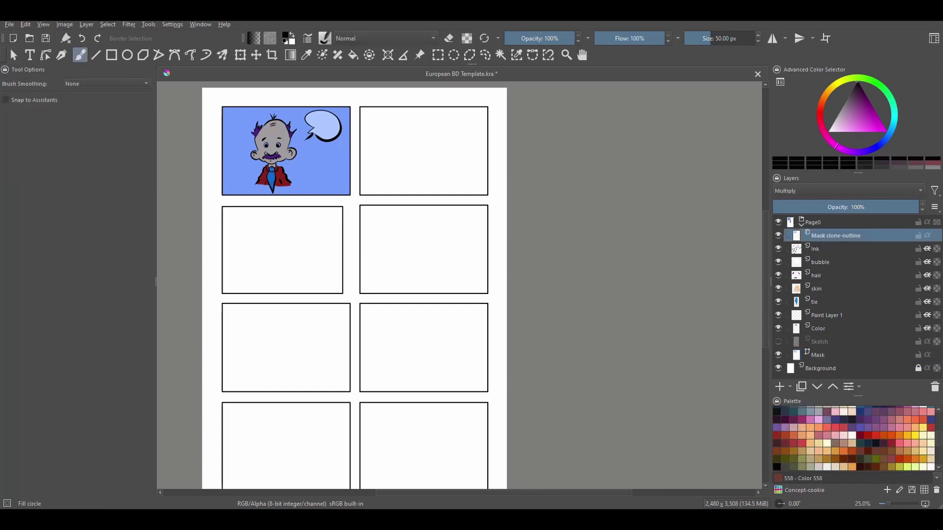
click(824, 353)
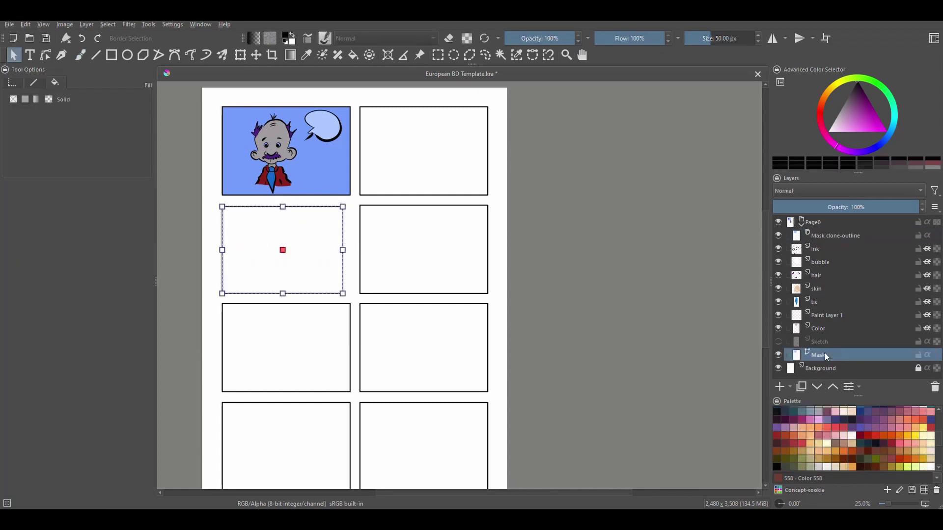
click(818, 238)
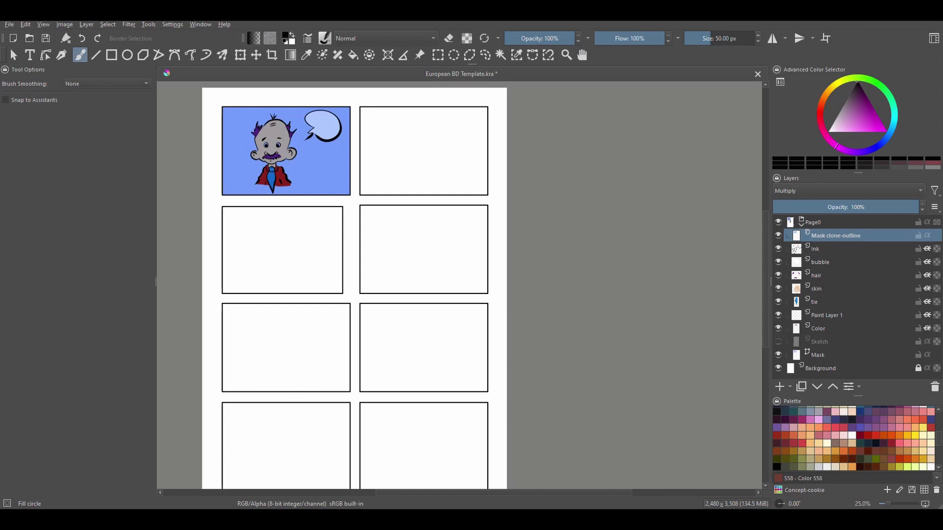
Step: Hide the Mask clone-outline layer and paint a winding purple stroke across the frames on Paint Layer 1 with a 684.08 px brush
click(869, 121)
click(778, 235)
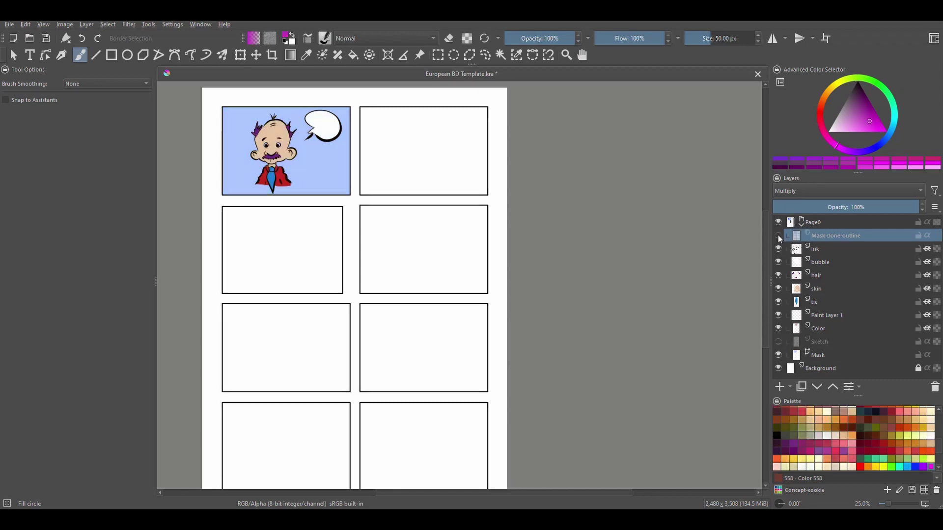
drag(868, 117, 865, 110)
drag(720, 43, 747, 43)
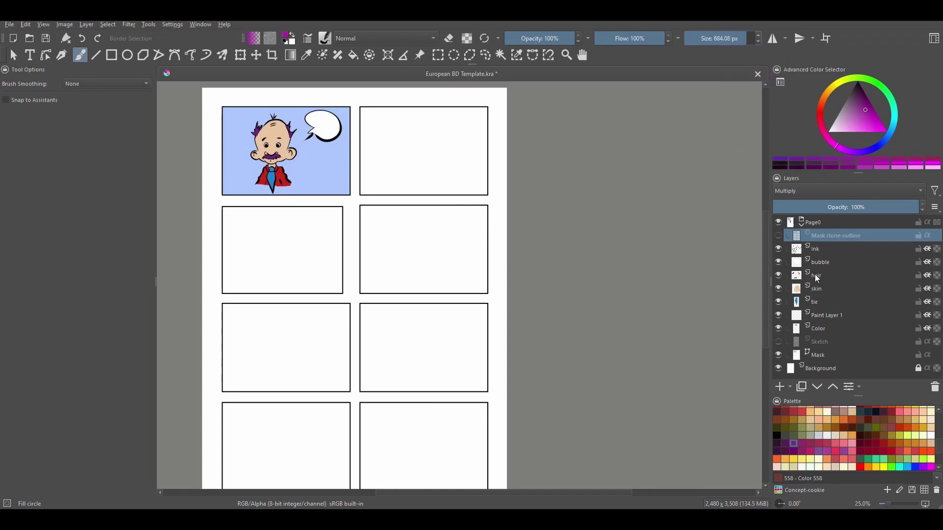
click(821, 315)
mouse_move(494, 115)
mouse_down()
mouse_move(499, 137)
mouse_move(316, 327)
mouse_move(398, 436)
mouse_move(224, 440)
mouse_up()
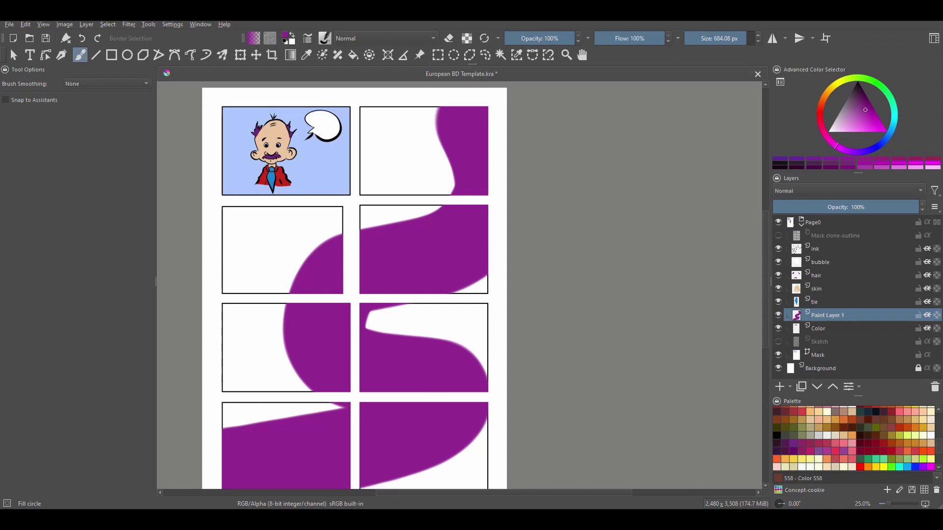
Step: Turn alpha inheritance of Paint Layer 1 off and back on to compare how the purple stroke is clipped
click(927, 318)
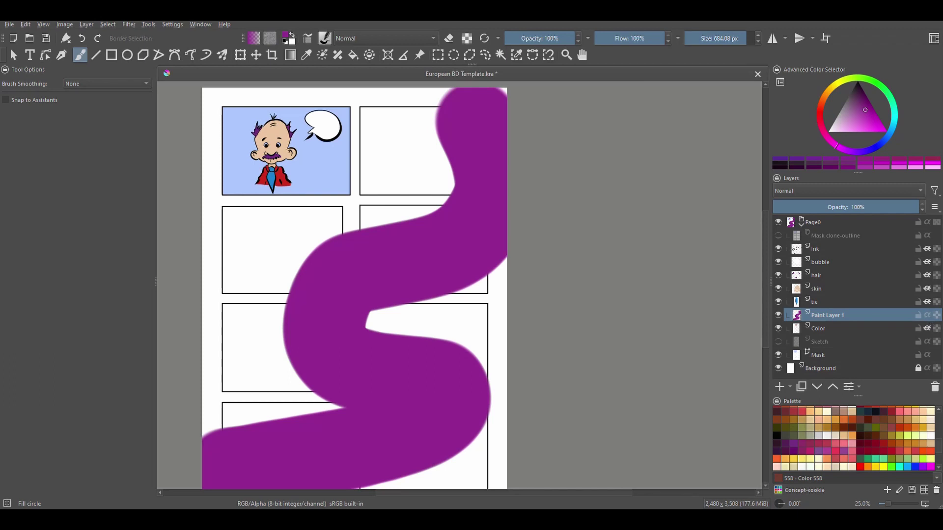
click(927, 316)
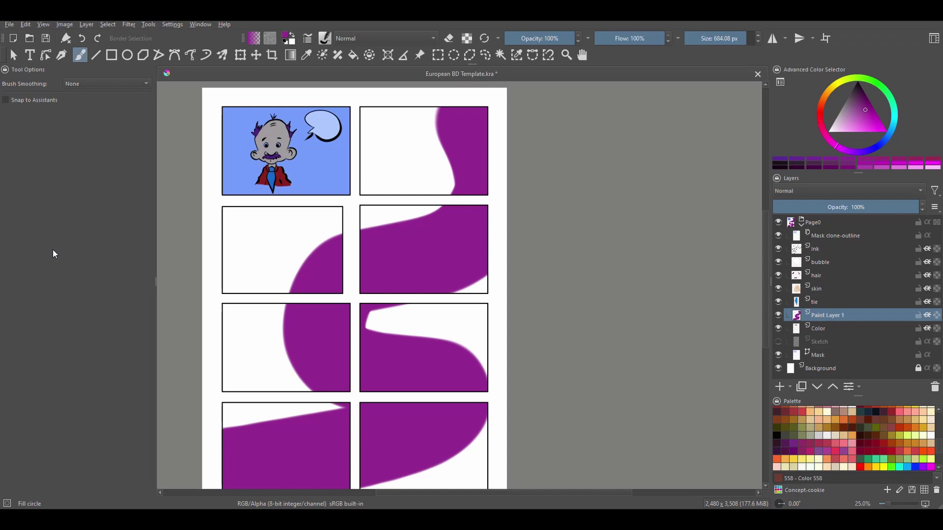
Step: Make the Mask clone-outline layer above the Ink layer the active layer
scroll(252, 210, up, 2)
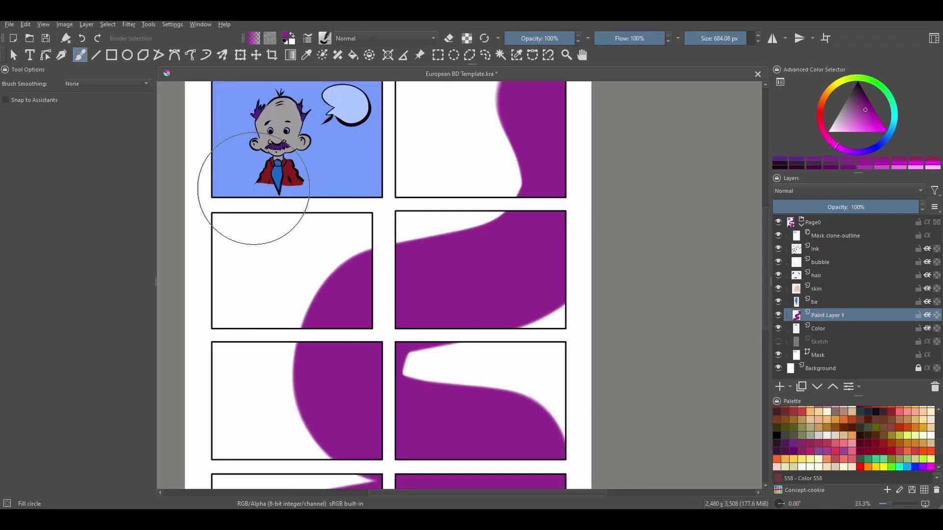
drag(268, 190, 260, 298)
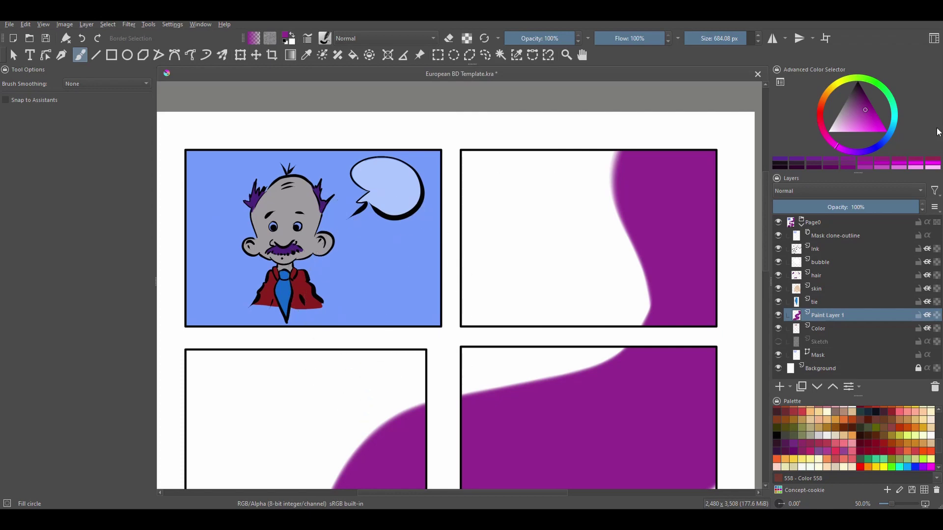
click(861, 236)
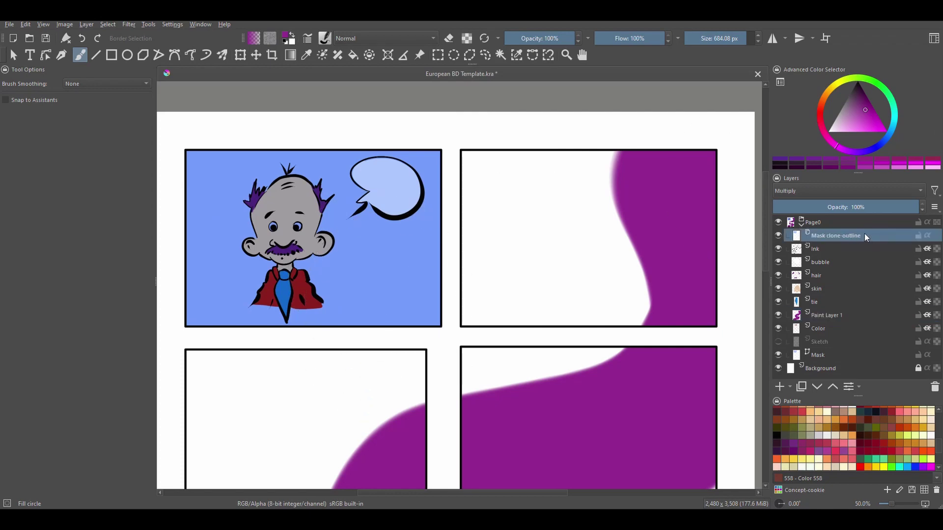
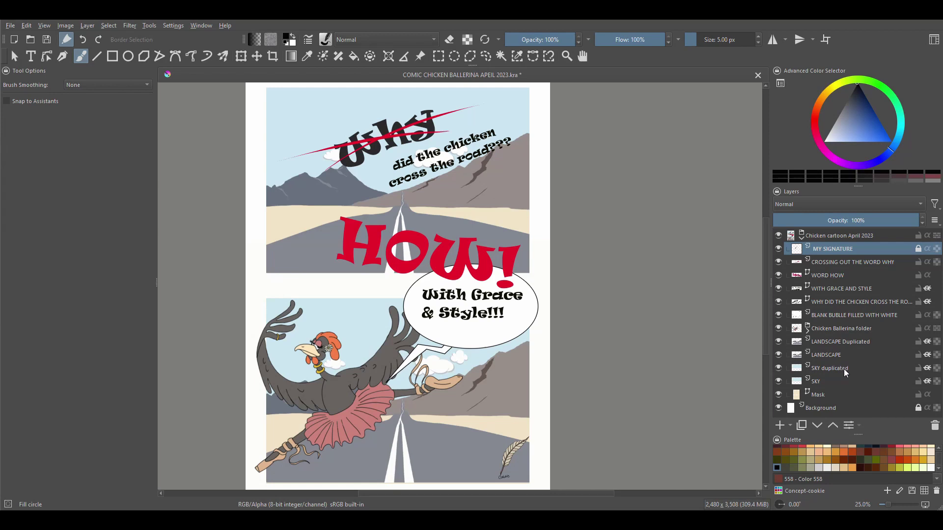
Step: Switch to the chicken ballerina comic and toggle alpha inheritance on the Chicken Ballerina folder on and off to compare the frame clipping
click(928, 330)
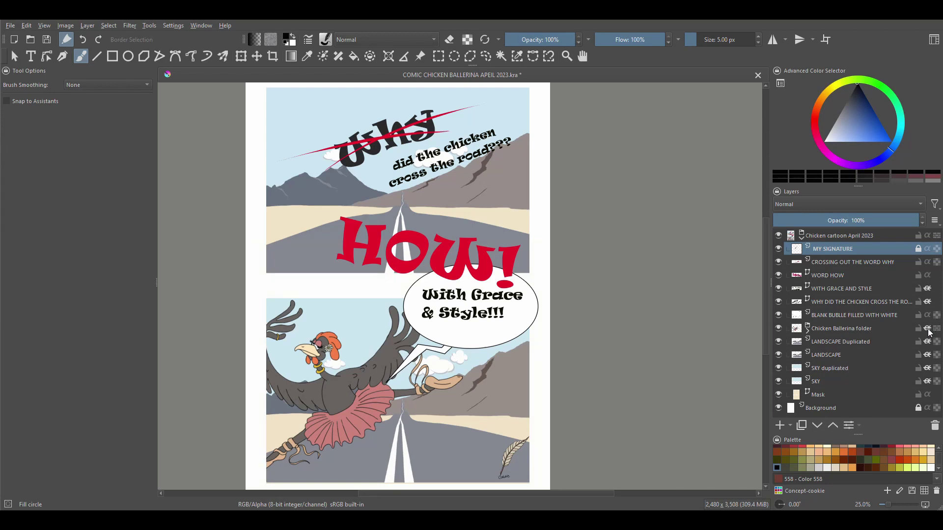
click(928, 330)
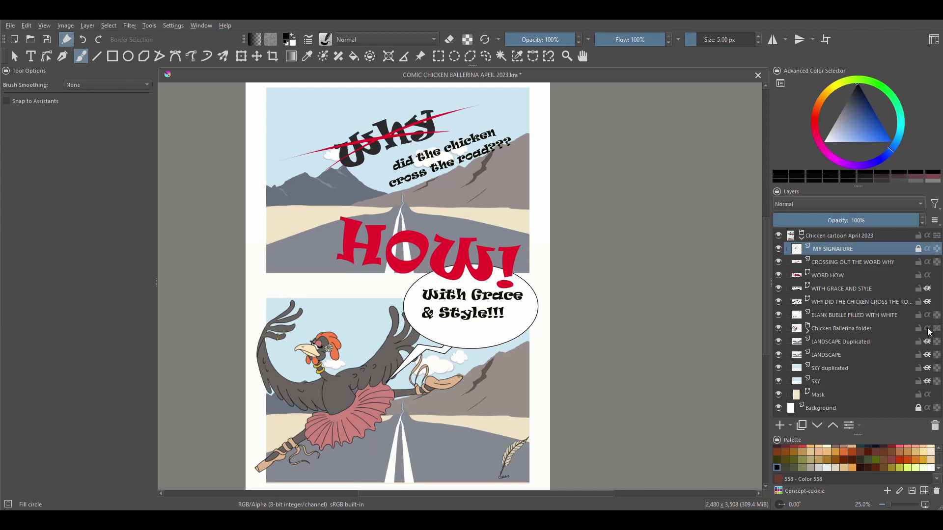
click(928, 329)
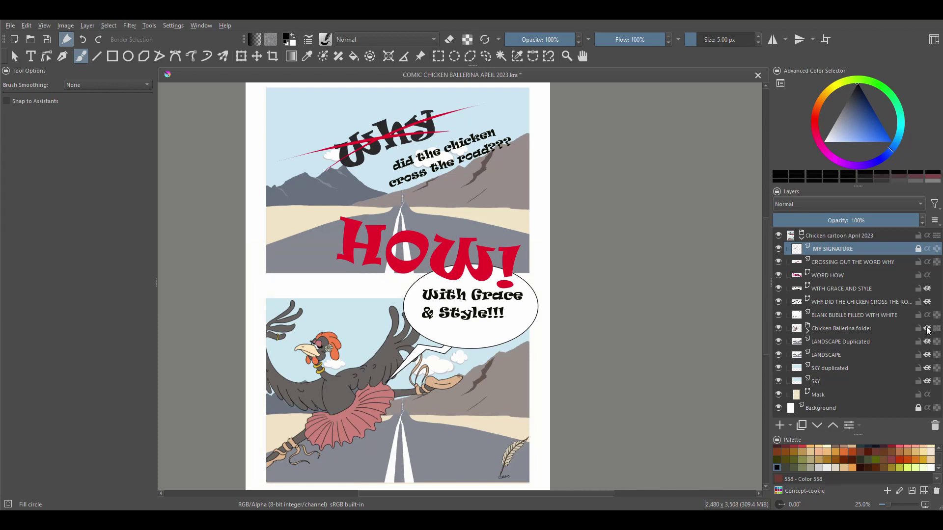
click(927, 329)
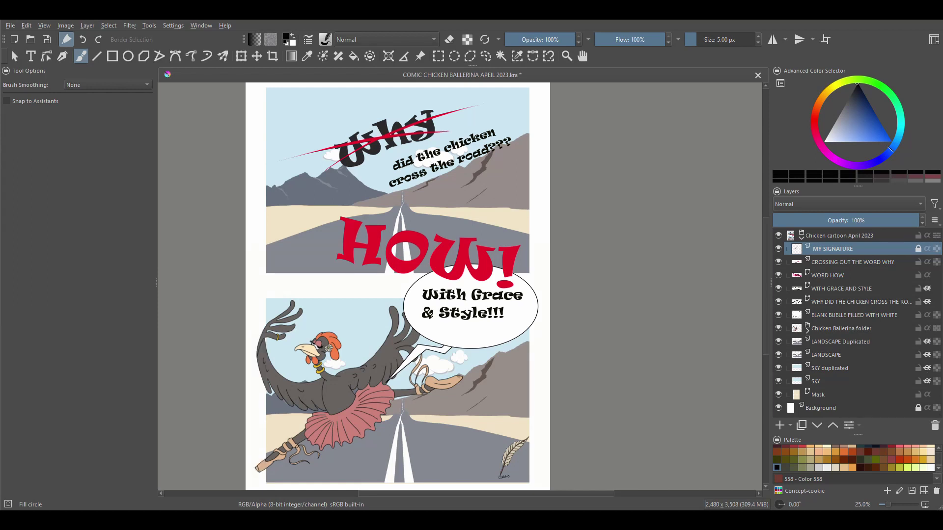
Step: Toggle alpha inheritance on the BLANK BUBLLE FILLED WITH WHITE layer and restore it to off to compare the speech bubble's clipping
click(928, 316)
click(929, 317)
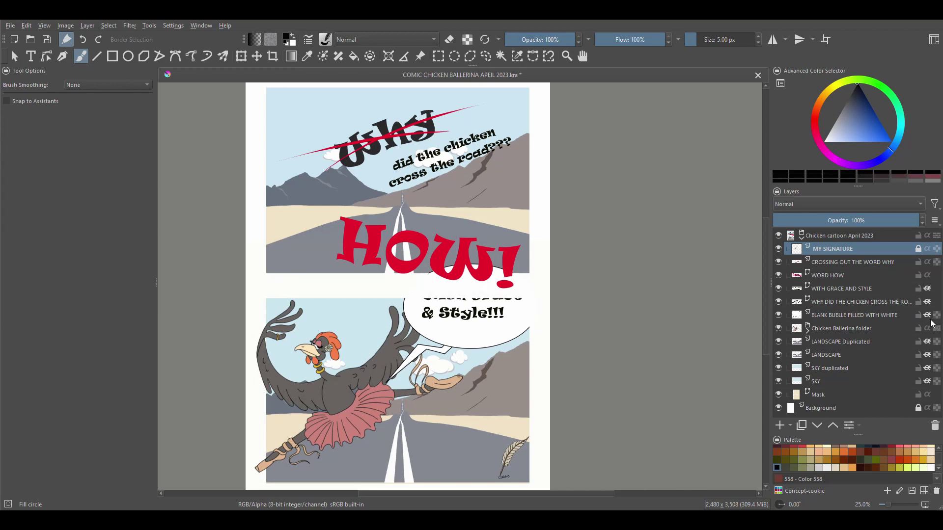
click(928, 315)
click(928, 316)
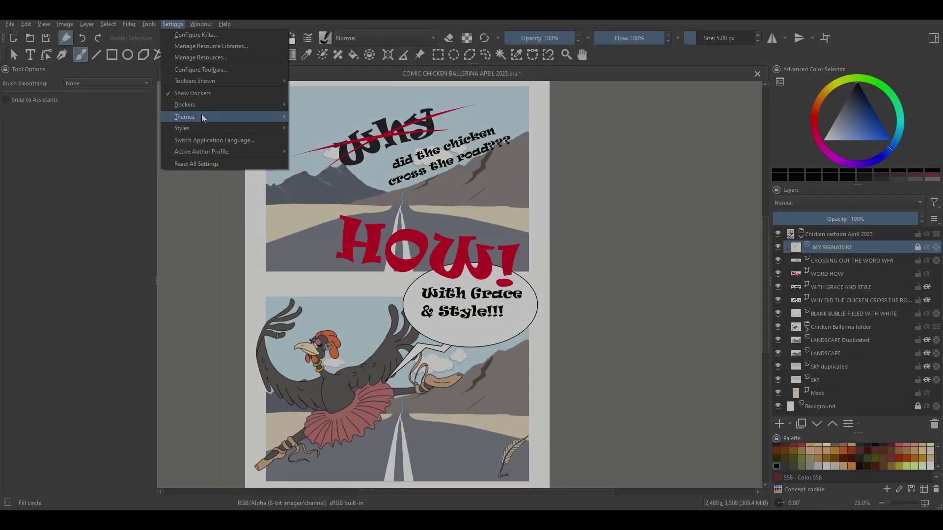
Step: Show the Comics Manager docker
mouse_move(201, 118)
click(345, 194)
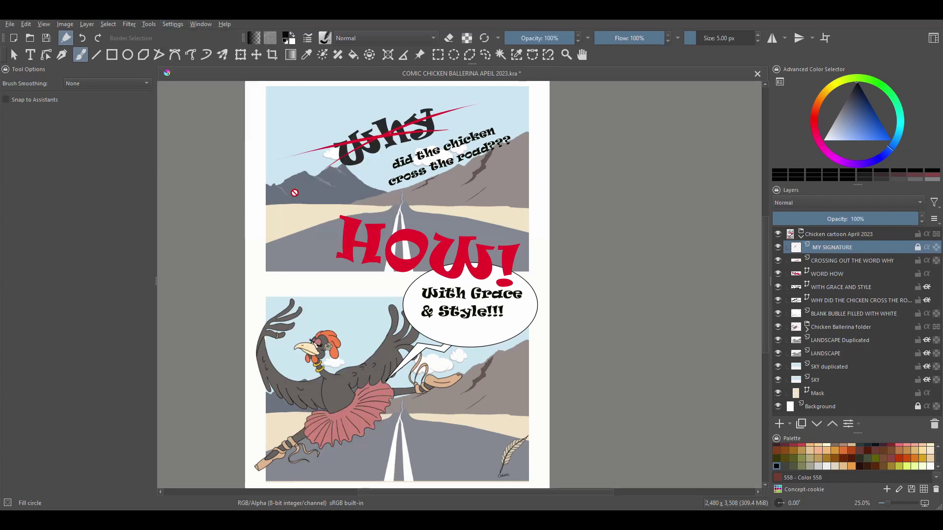
drag(191, 195, 271, 175)
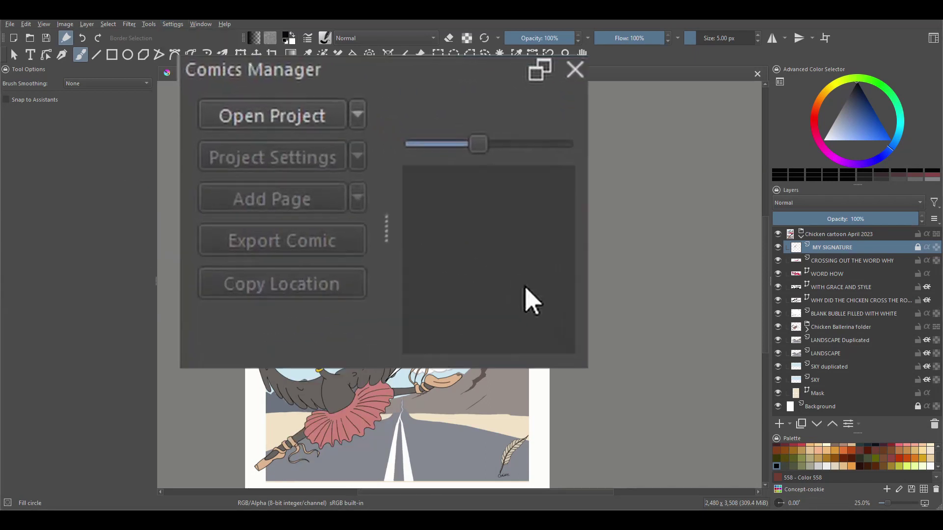